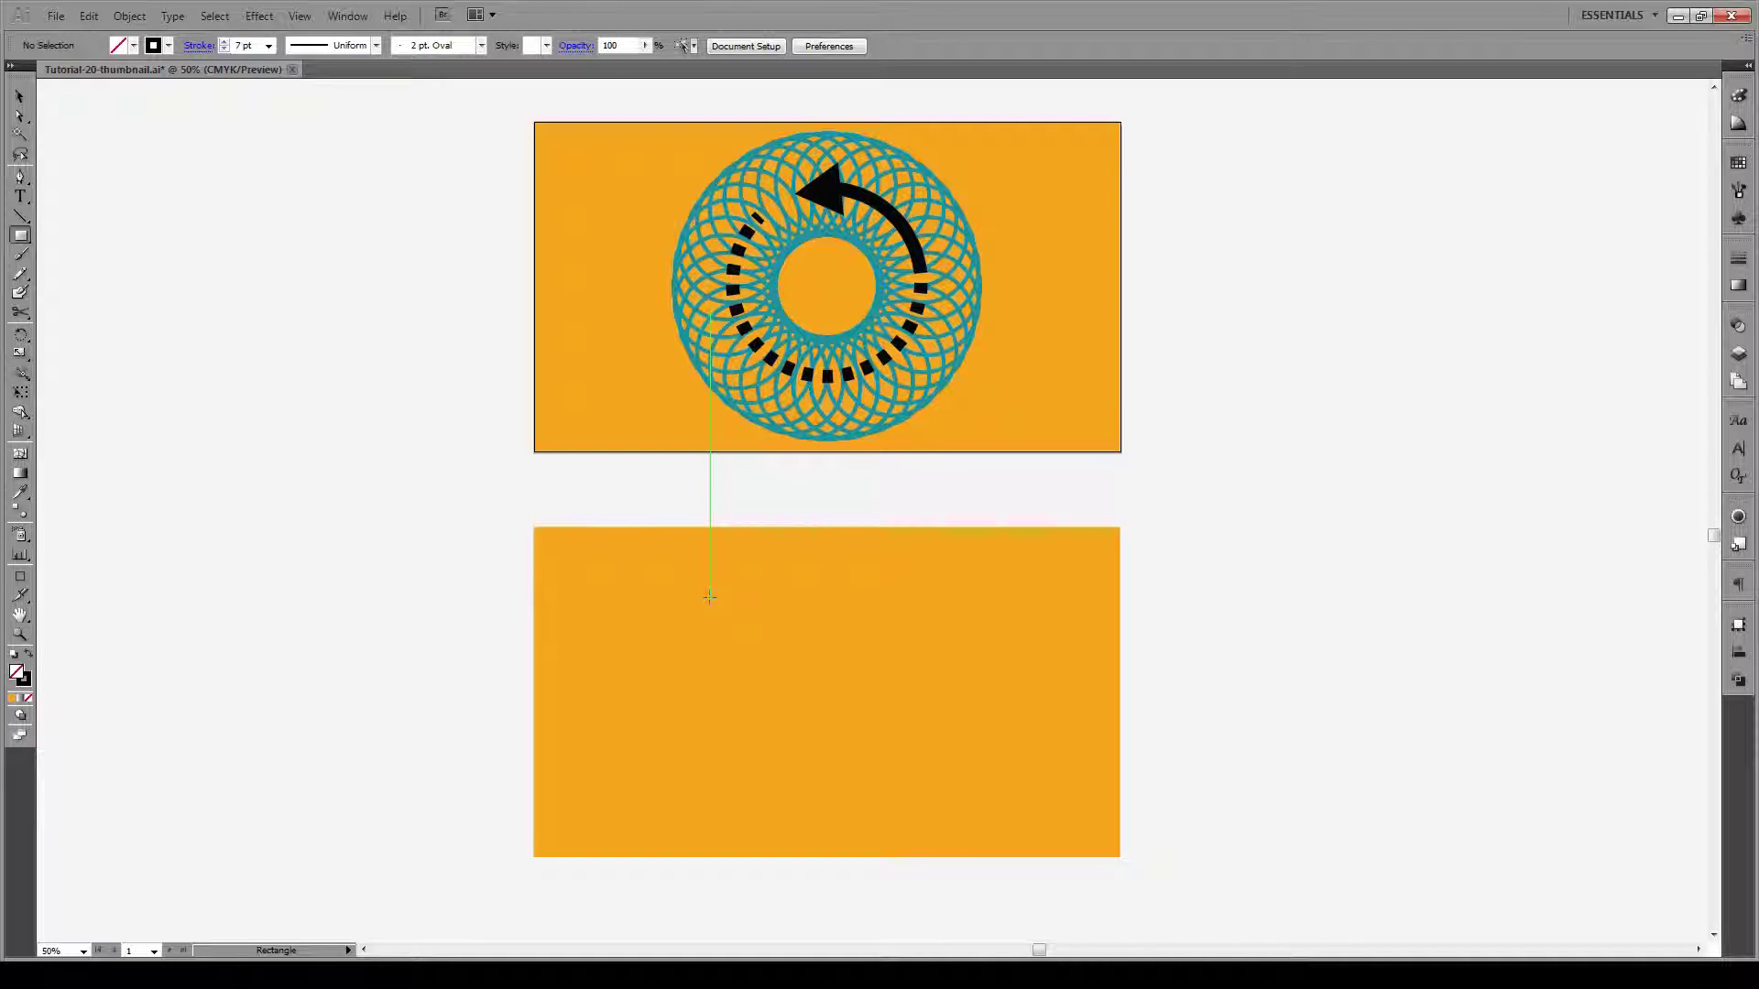
- Draw a square about 65 mm wide on the lower orange rectangle and try rotating it freehand
mouse_move(713, 620)
left_mouse_down()
mouse_move(796, 675)
mouse_move(799, 705)
left_mouse_up()
key("v")
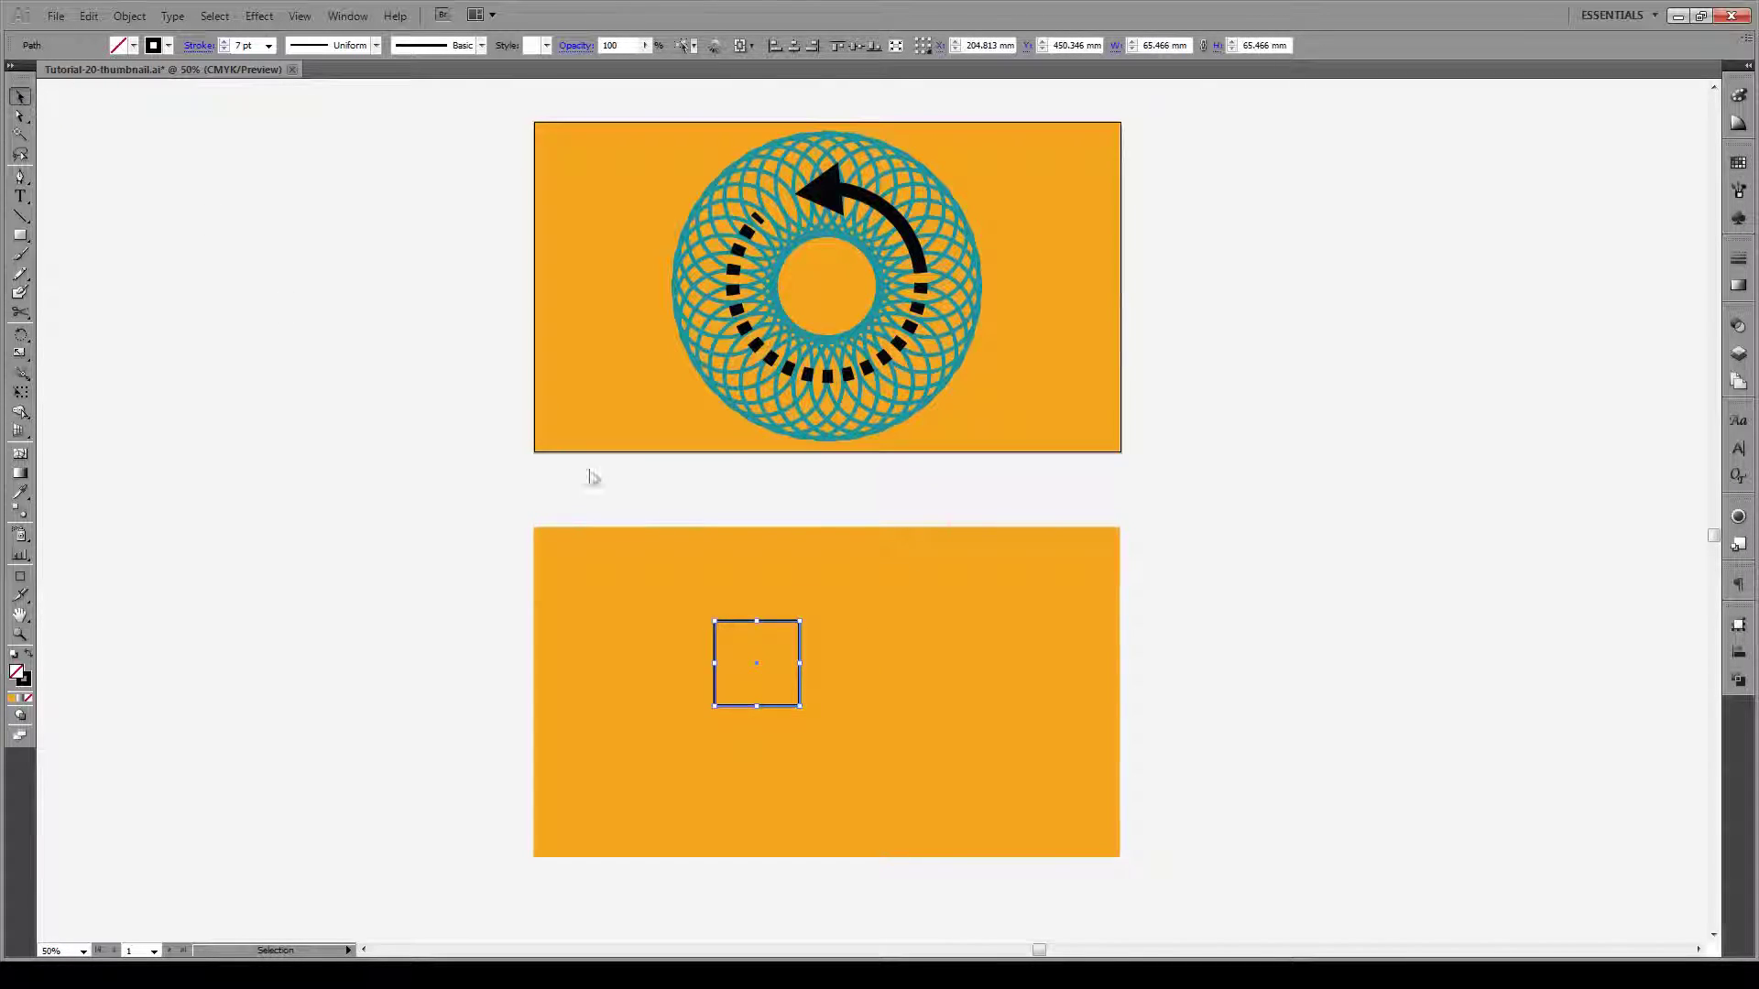
left_click_drag(806, 614, 778, 712)
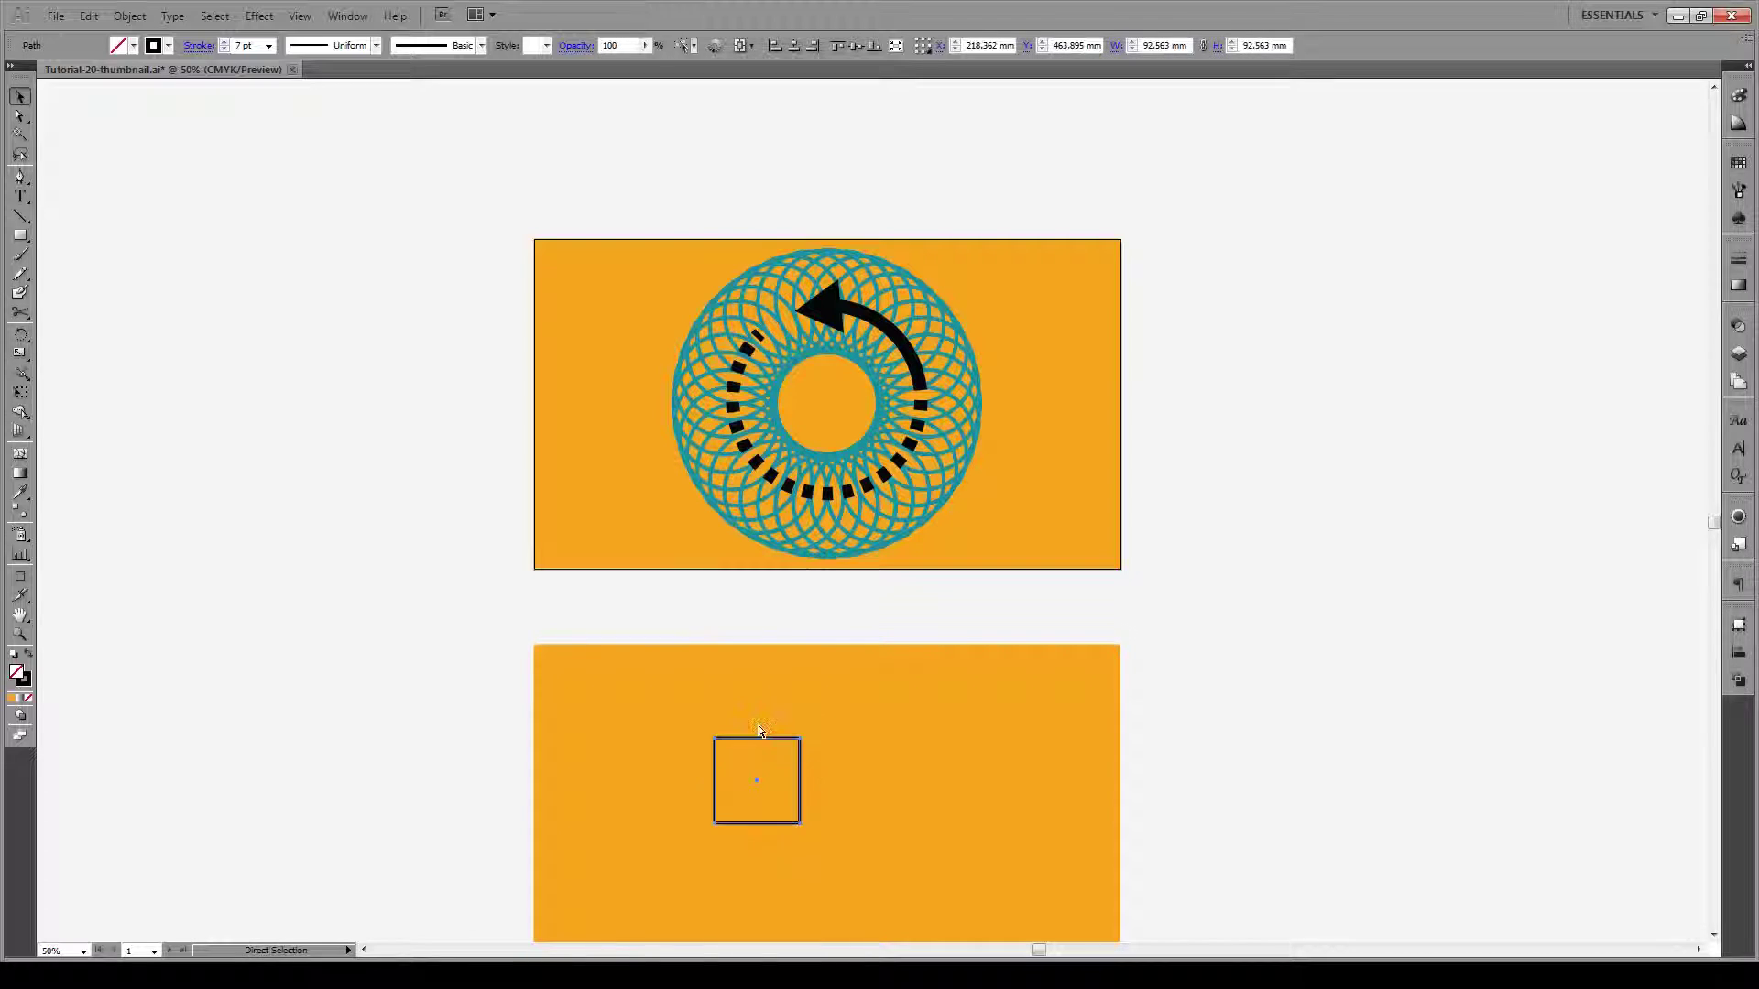
scroll(797, 703, "down", 2)
scroll(800, 700, "up", 1)
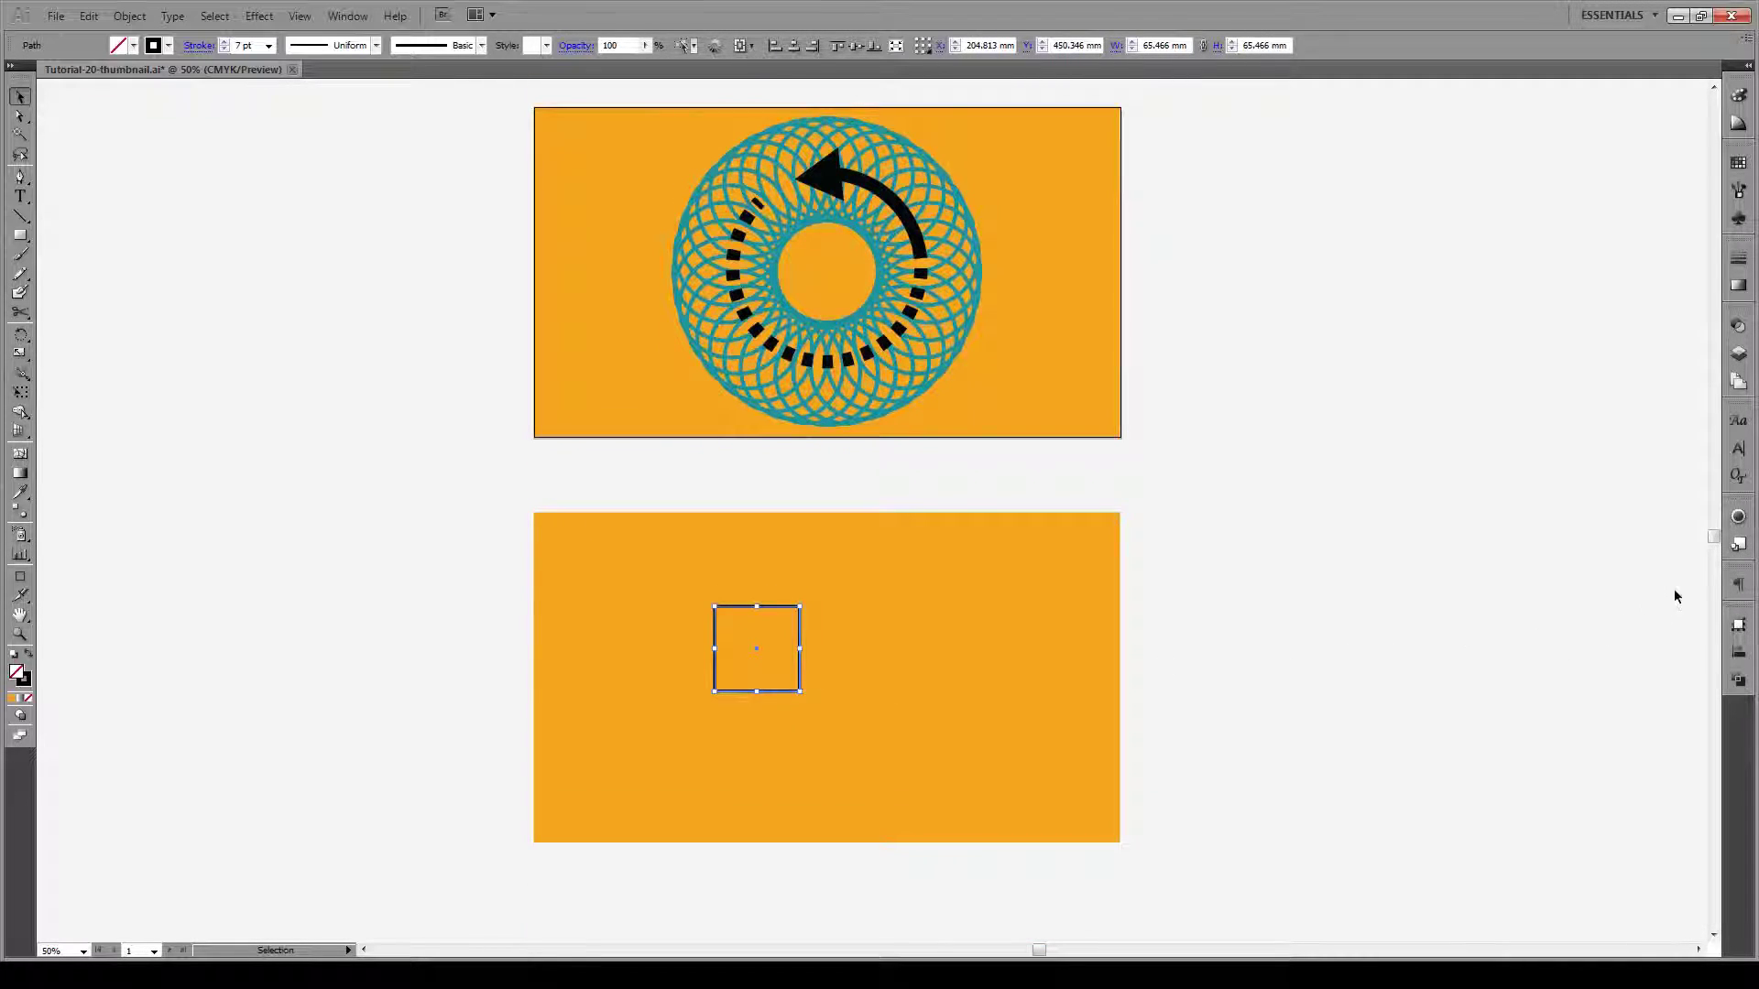
- Try rotating the square by -45° about its centre reference point, and undo the rotation
left_click(1740, 627)
left_click(1538, 642)
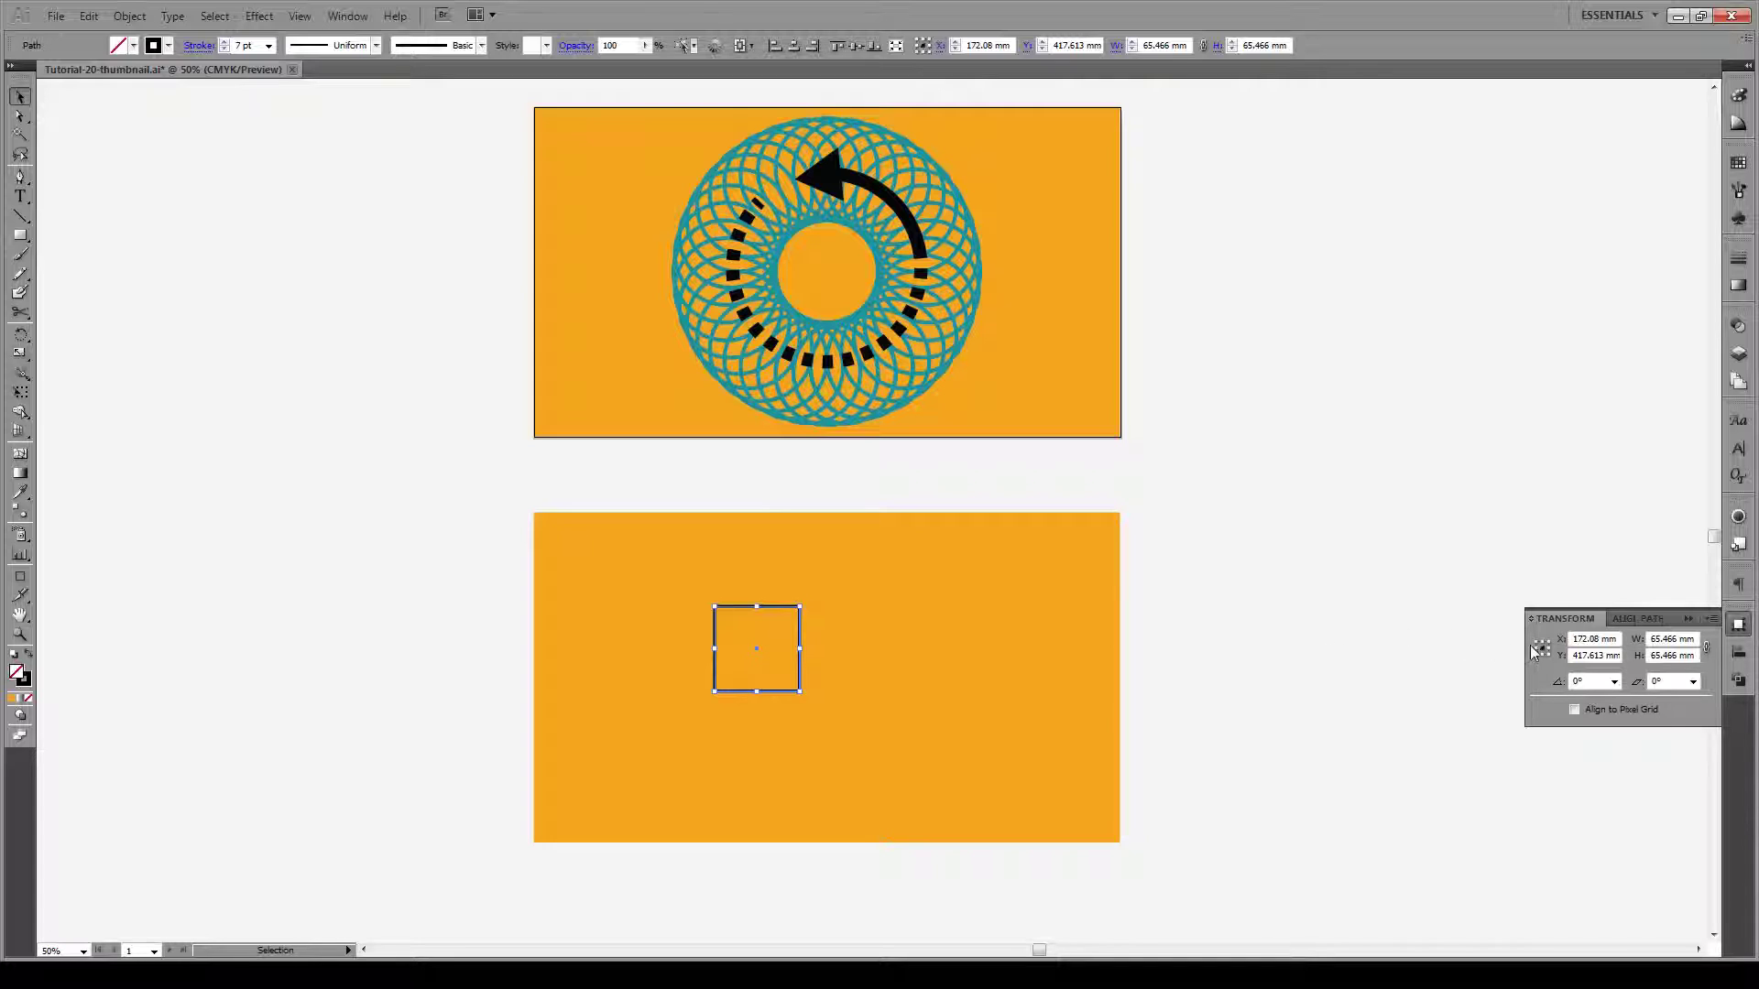
left_click(1614, 683)
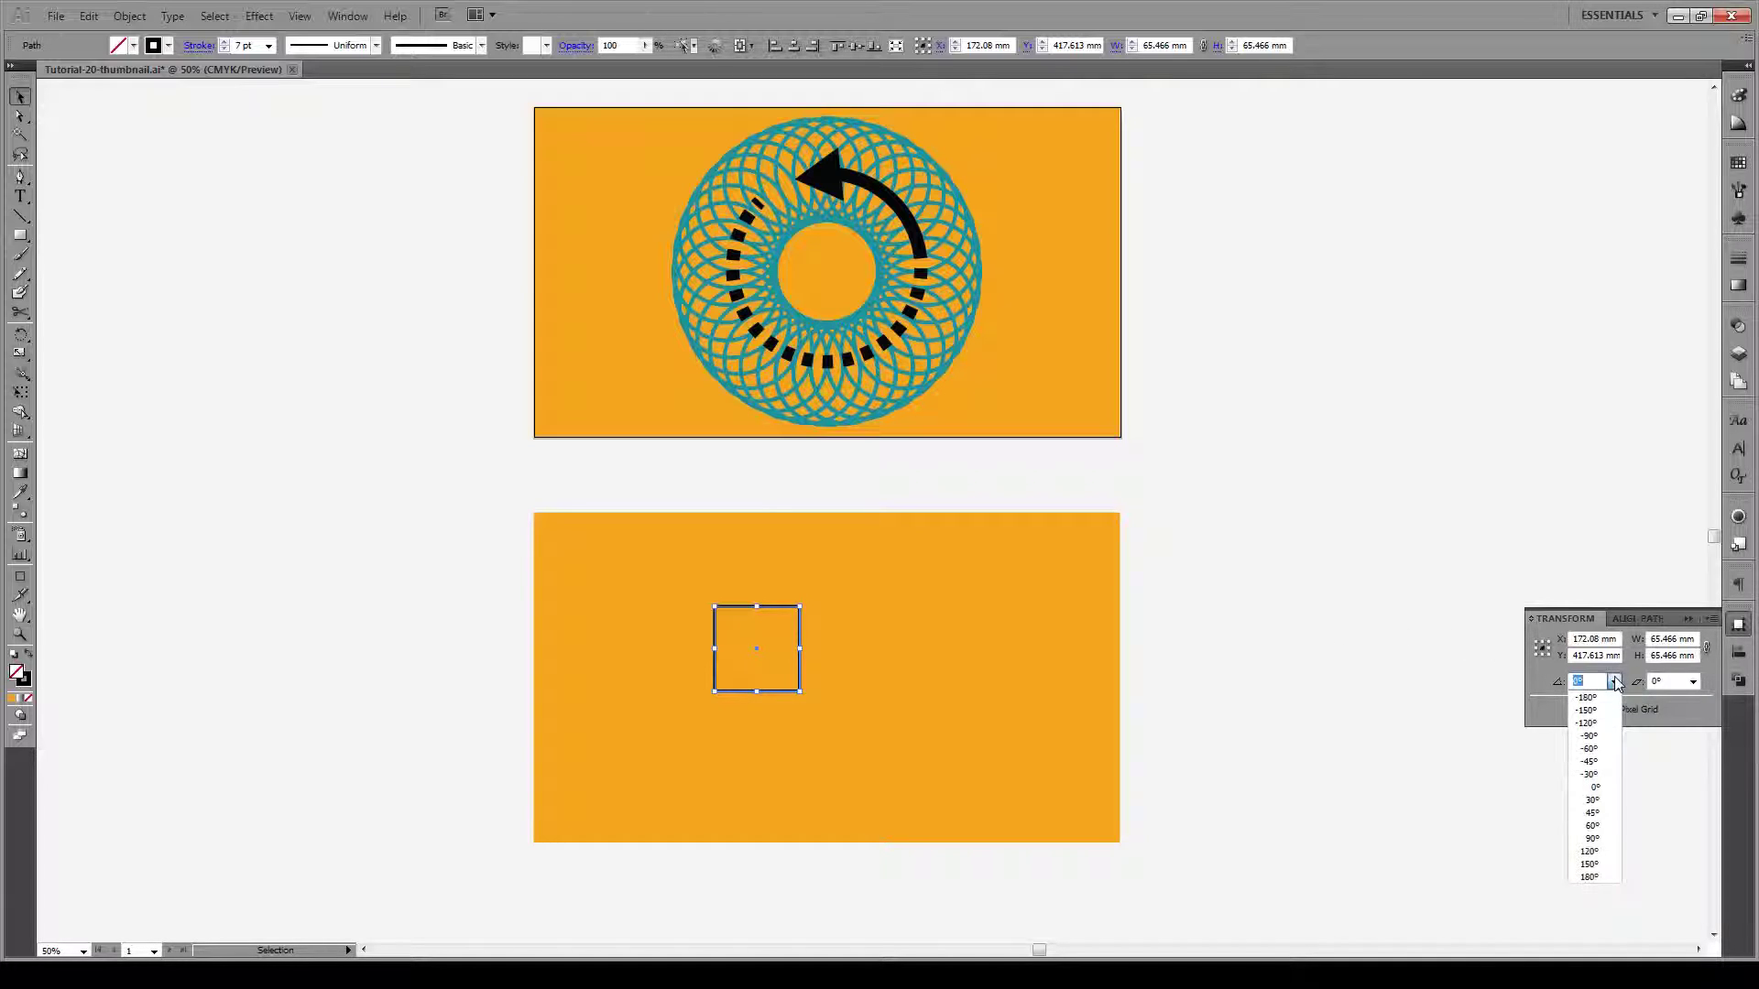
left_click(1611, 763)
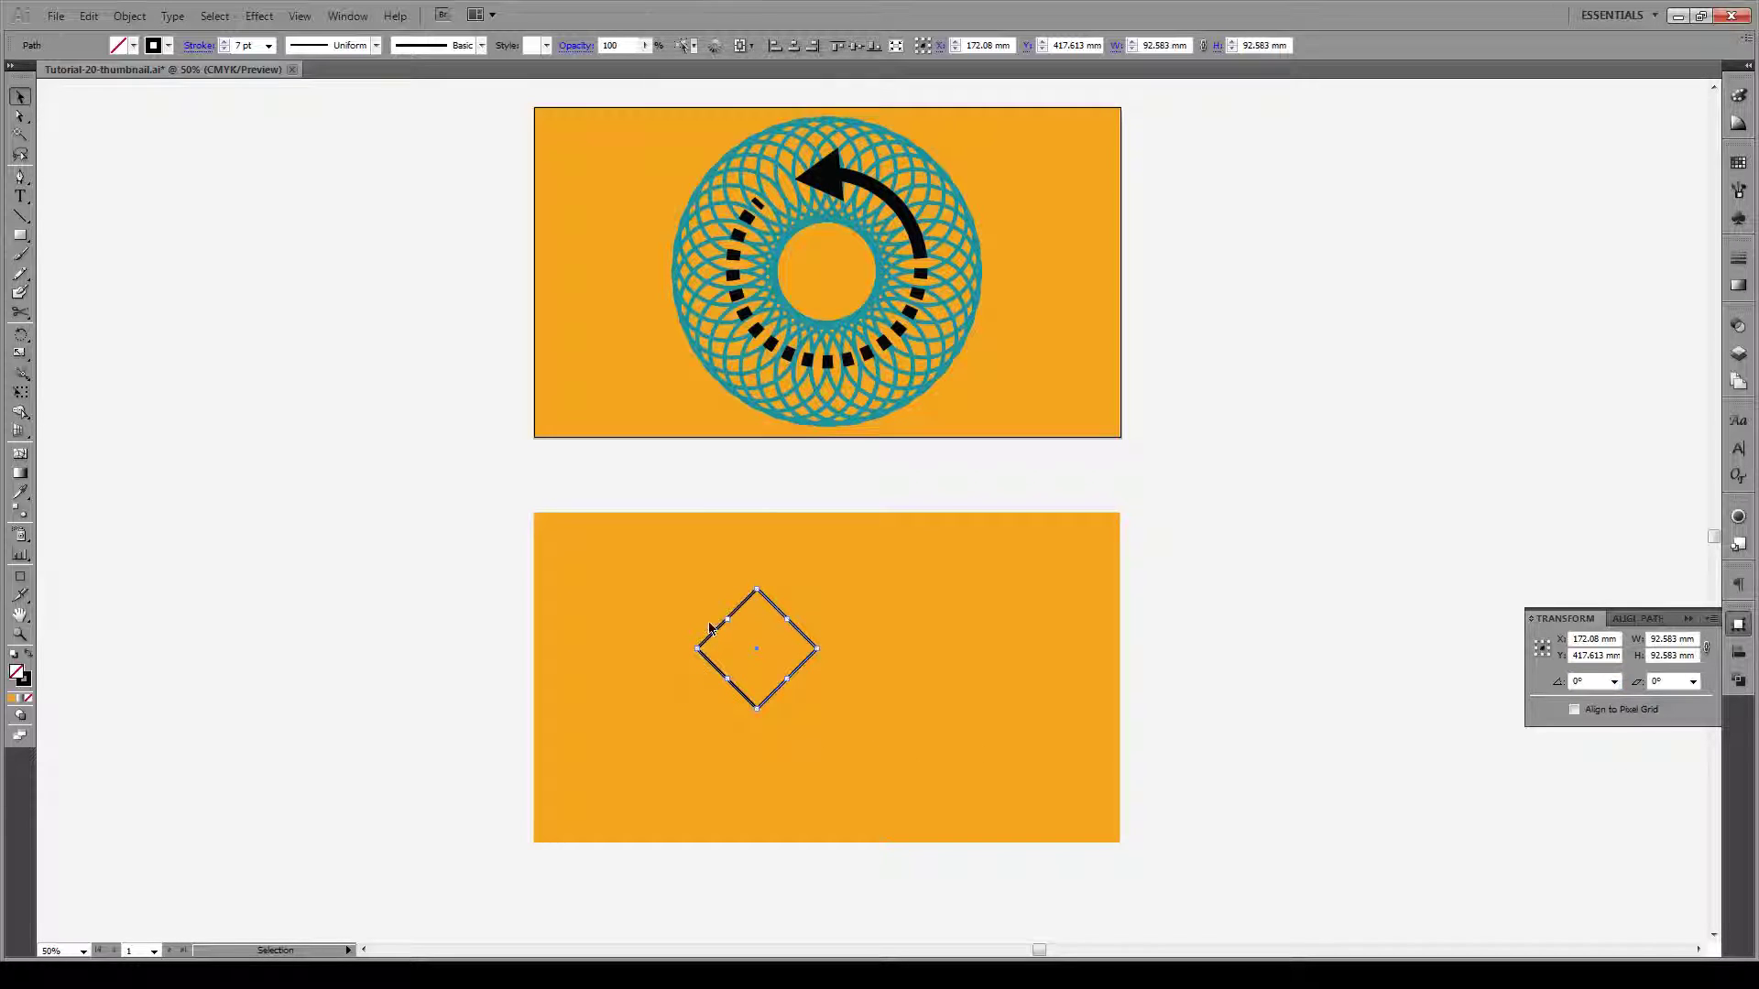
key("ctrl+z")
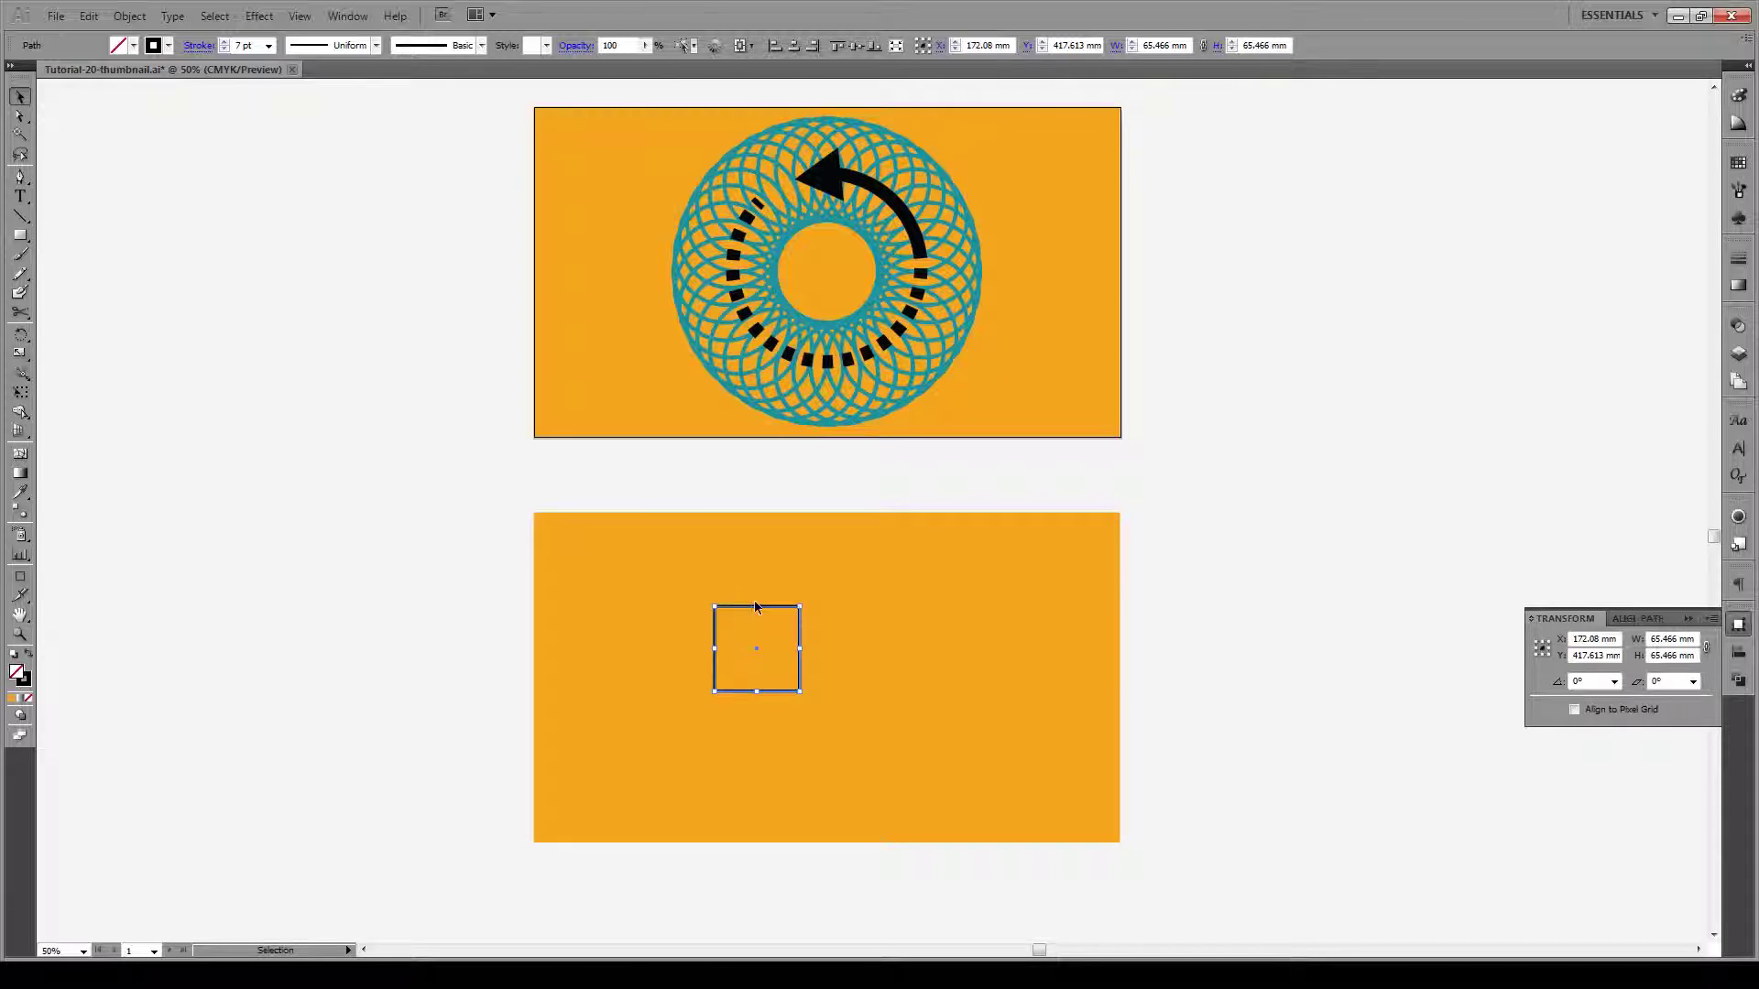
- Try rotating the square by -45° about its lower-right reference point, and undo the rotation
left_click(1547, 654)
left_click(1614, 682)
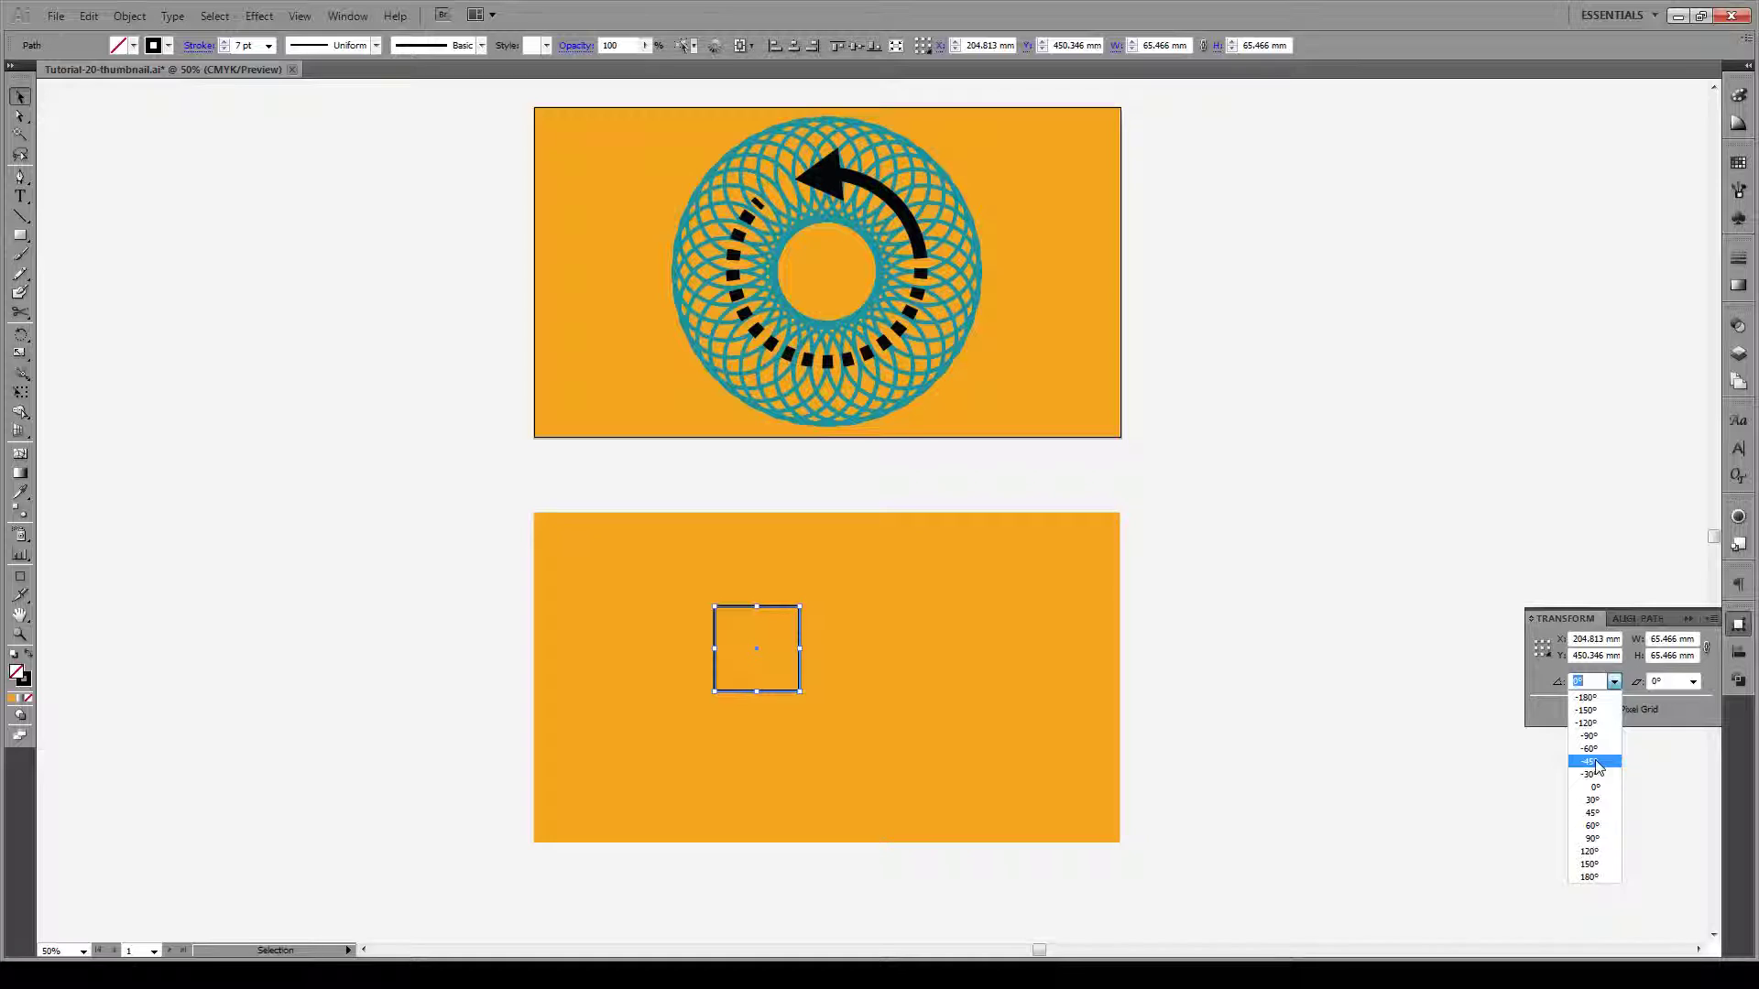
left_click(1594, 762)
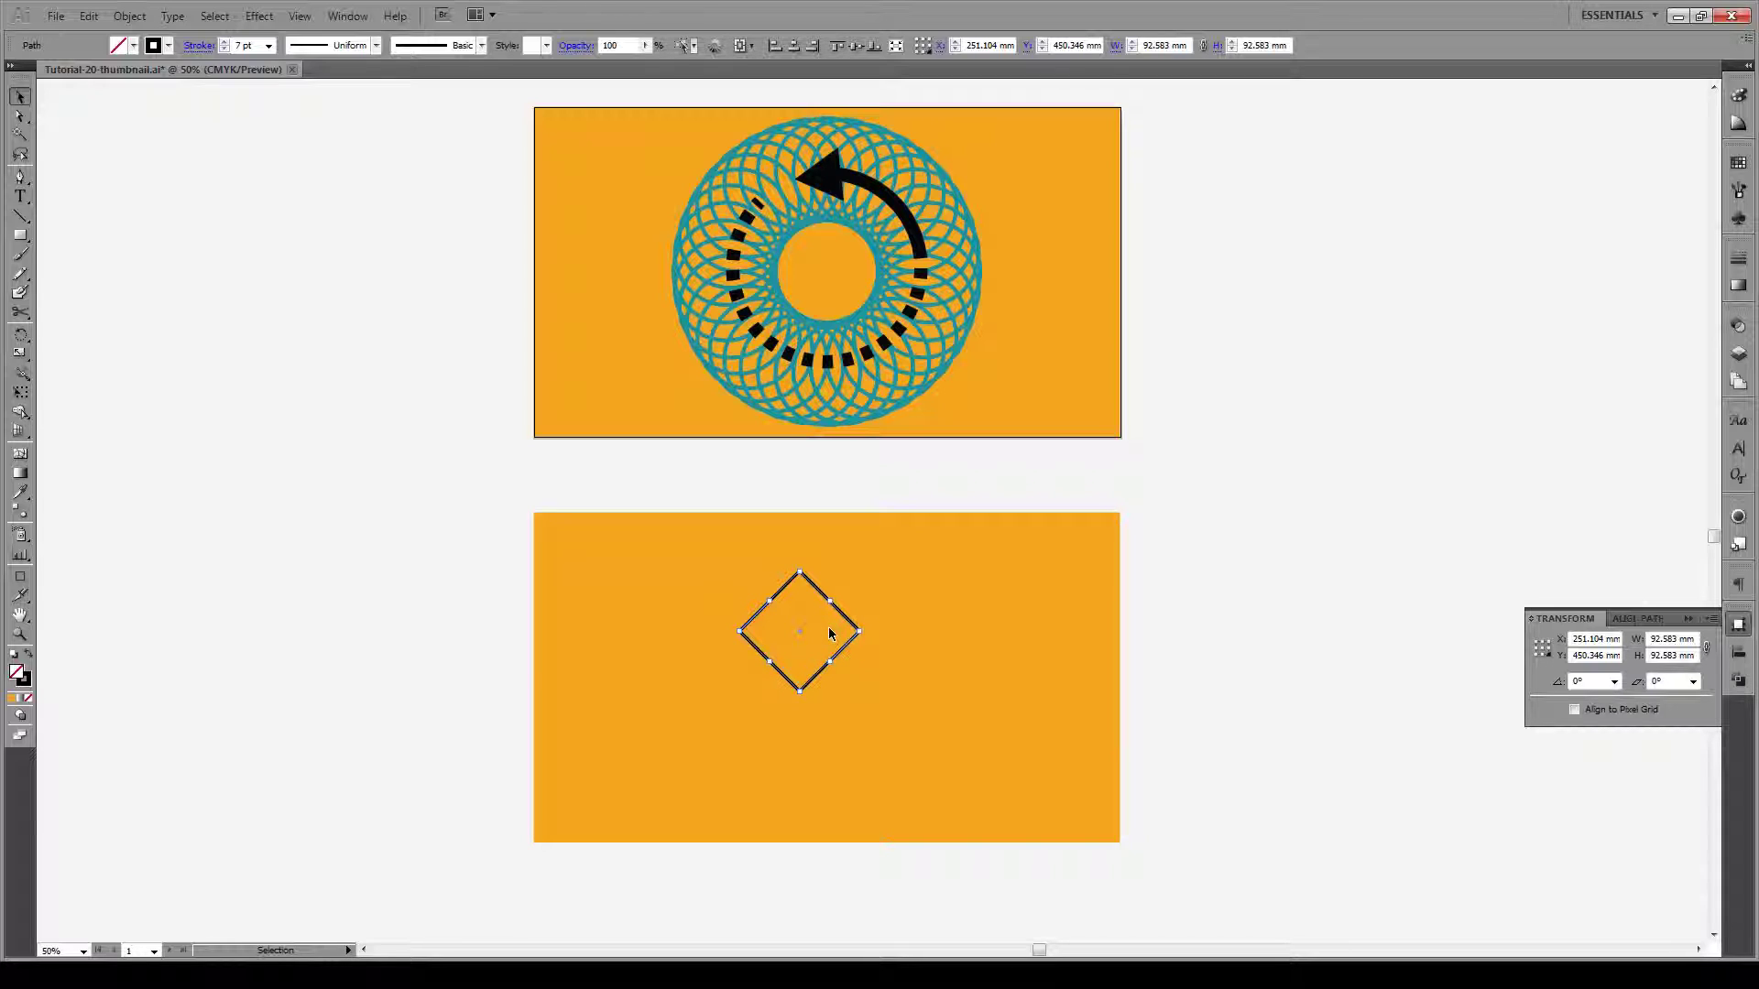
key("ctrl+z")
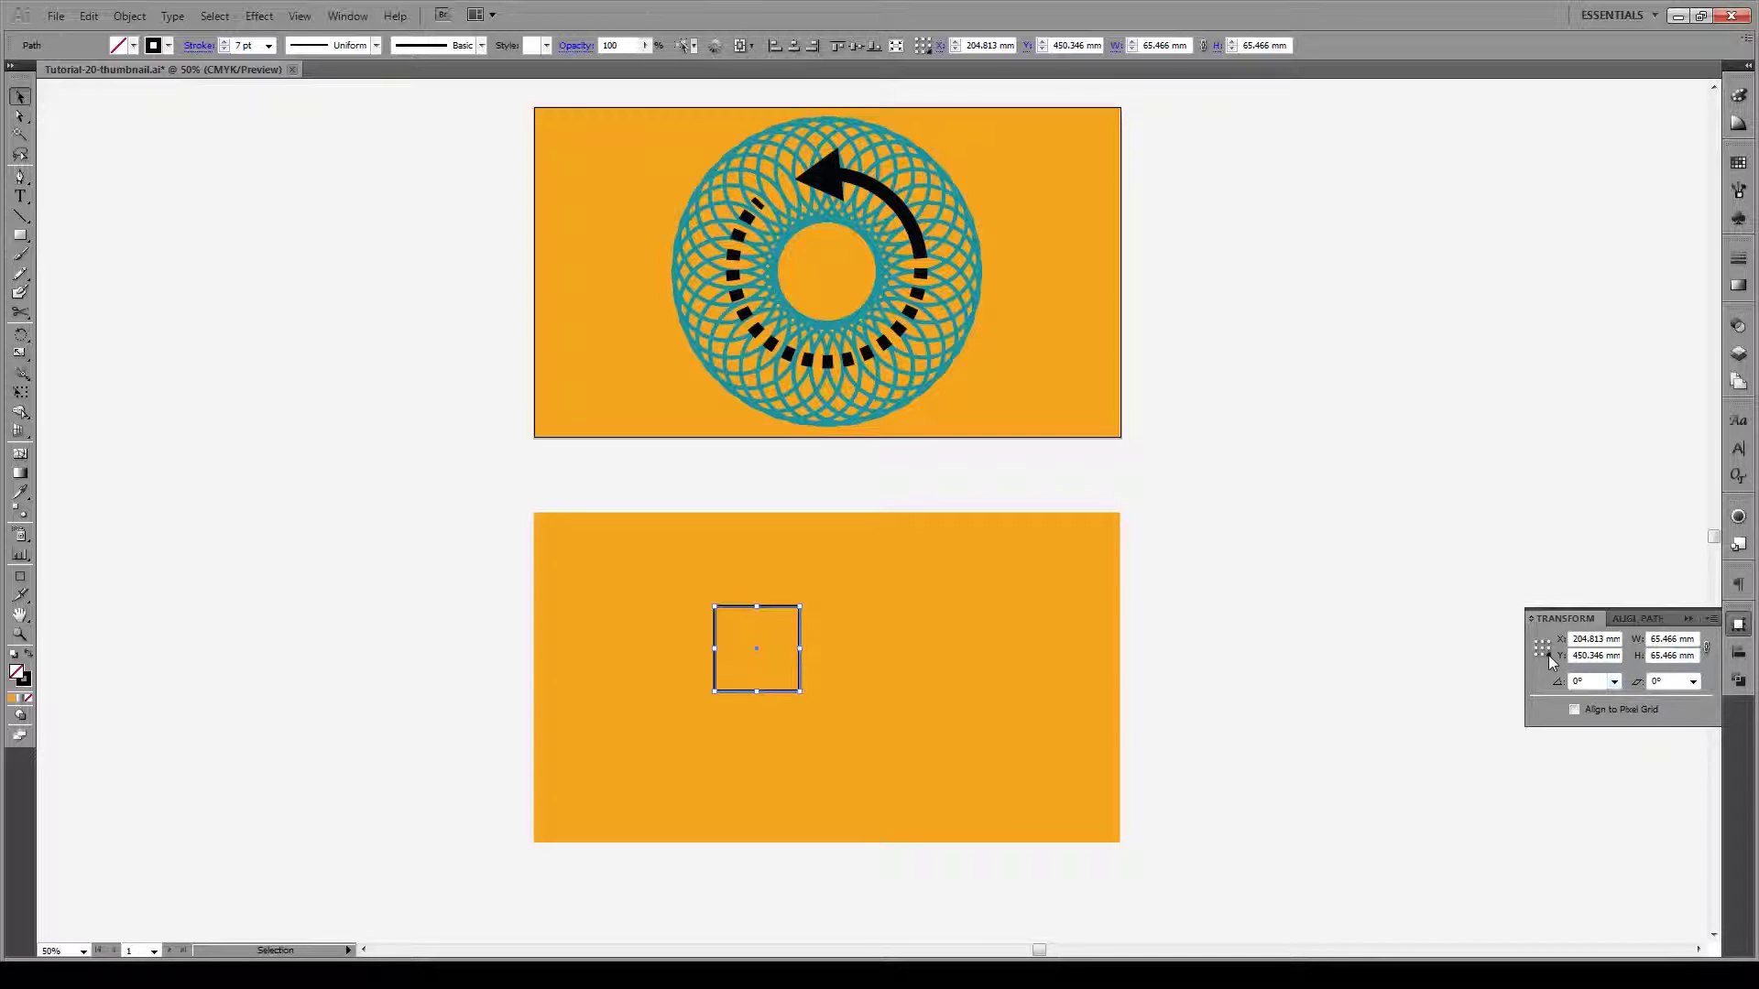
- Rotate the square by -45° twice in a row about its lower-right reference point
left_click(1614, 682)
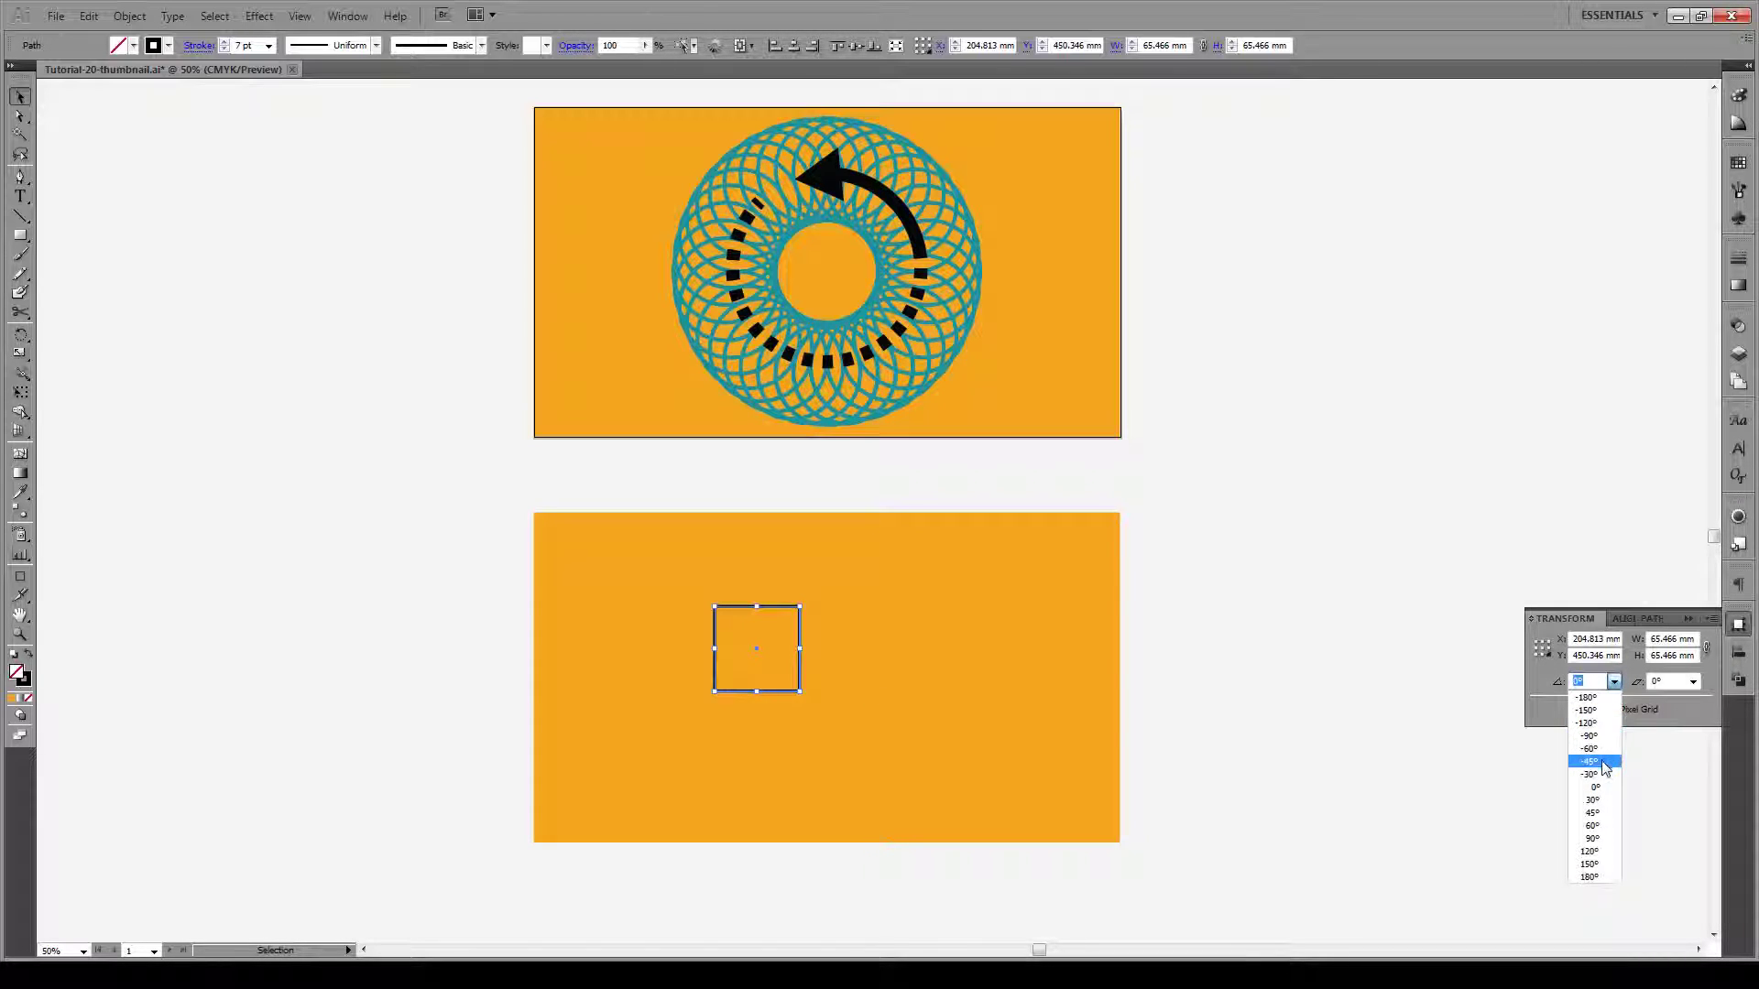
left_click(1605, 764)
left_click(1614, 682)
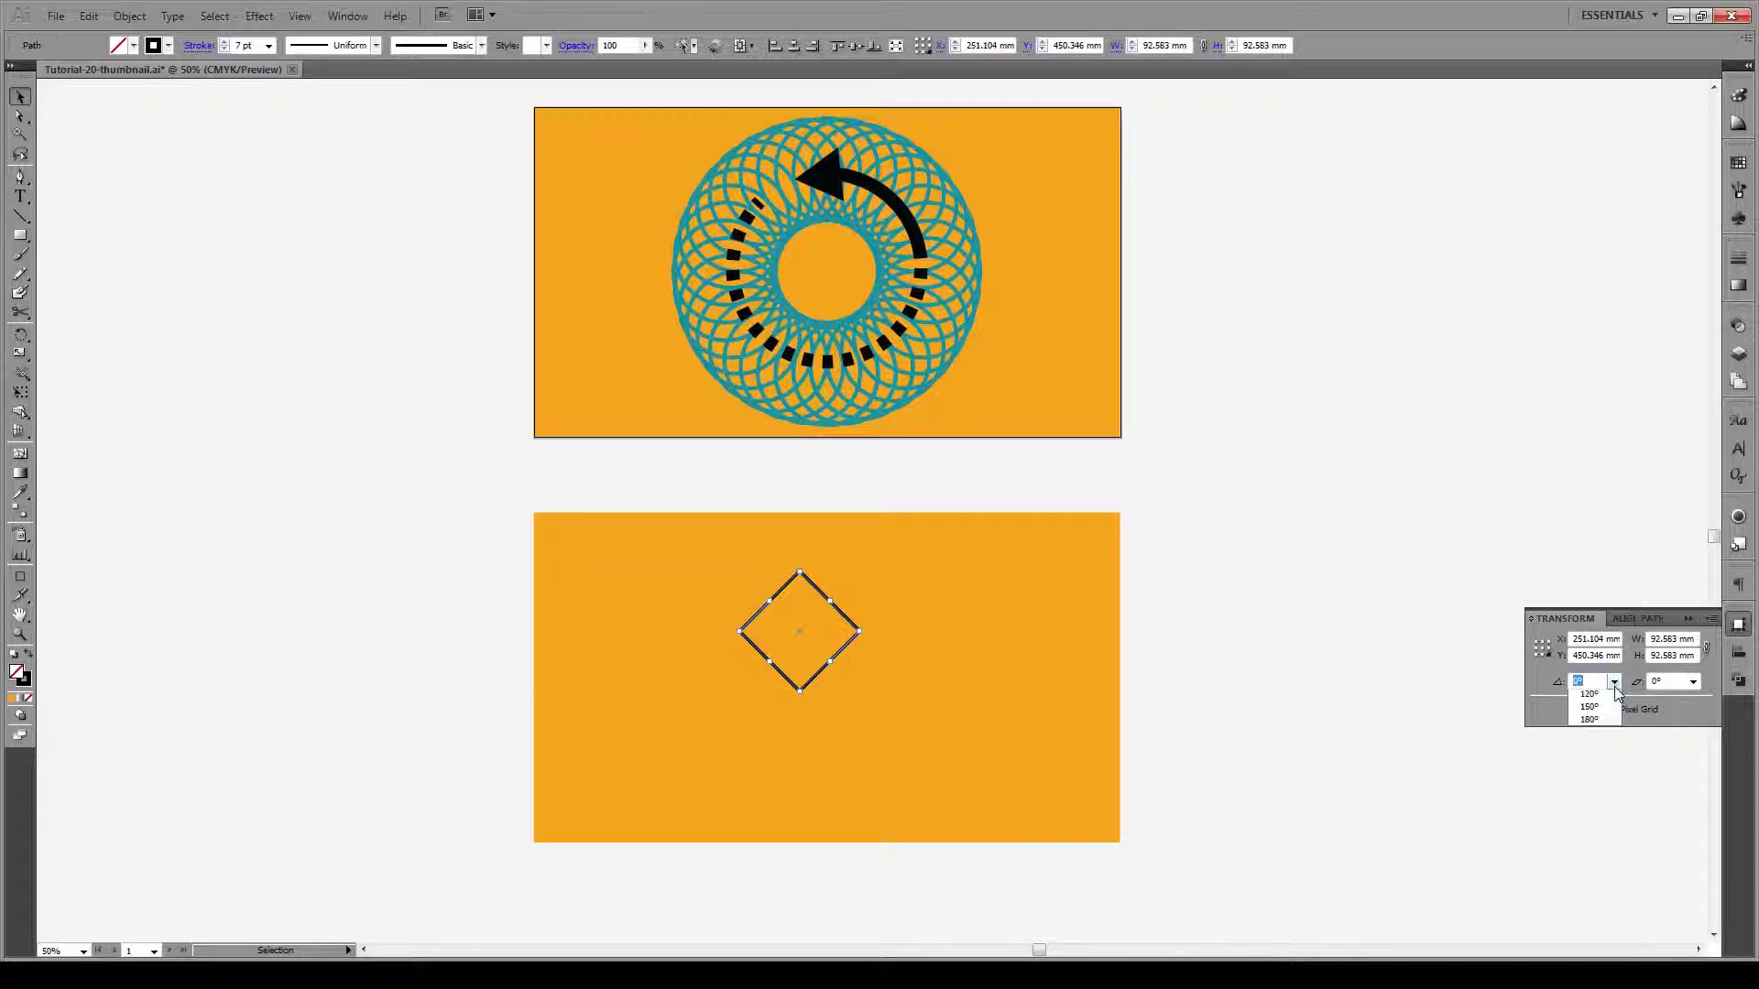
left_click(1598, 761)
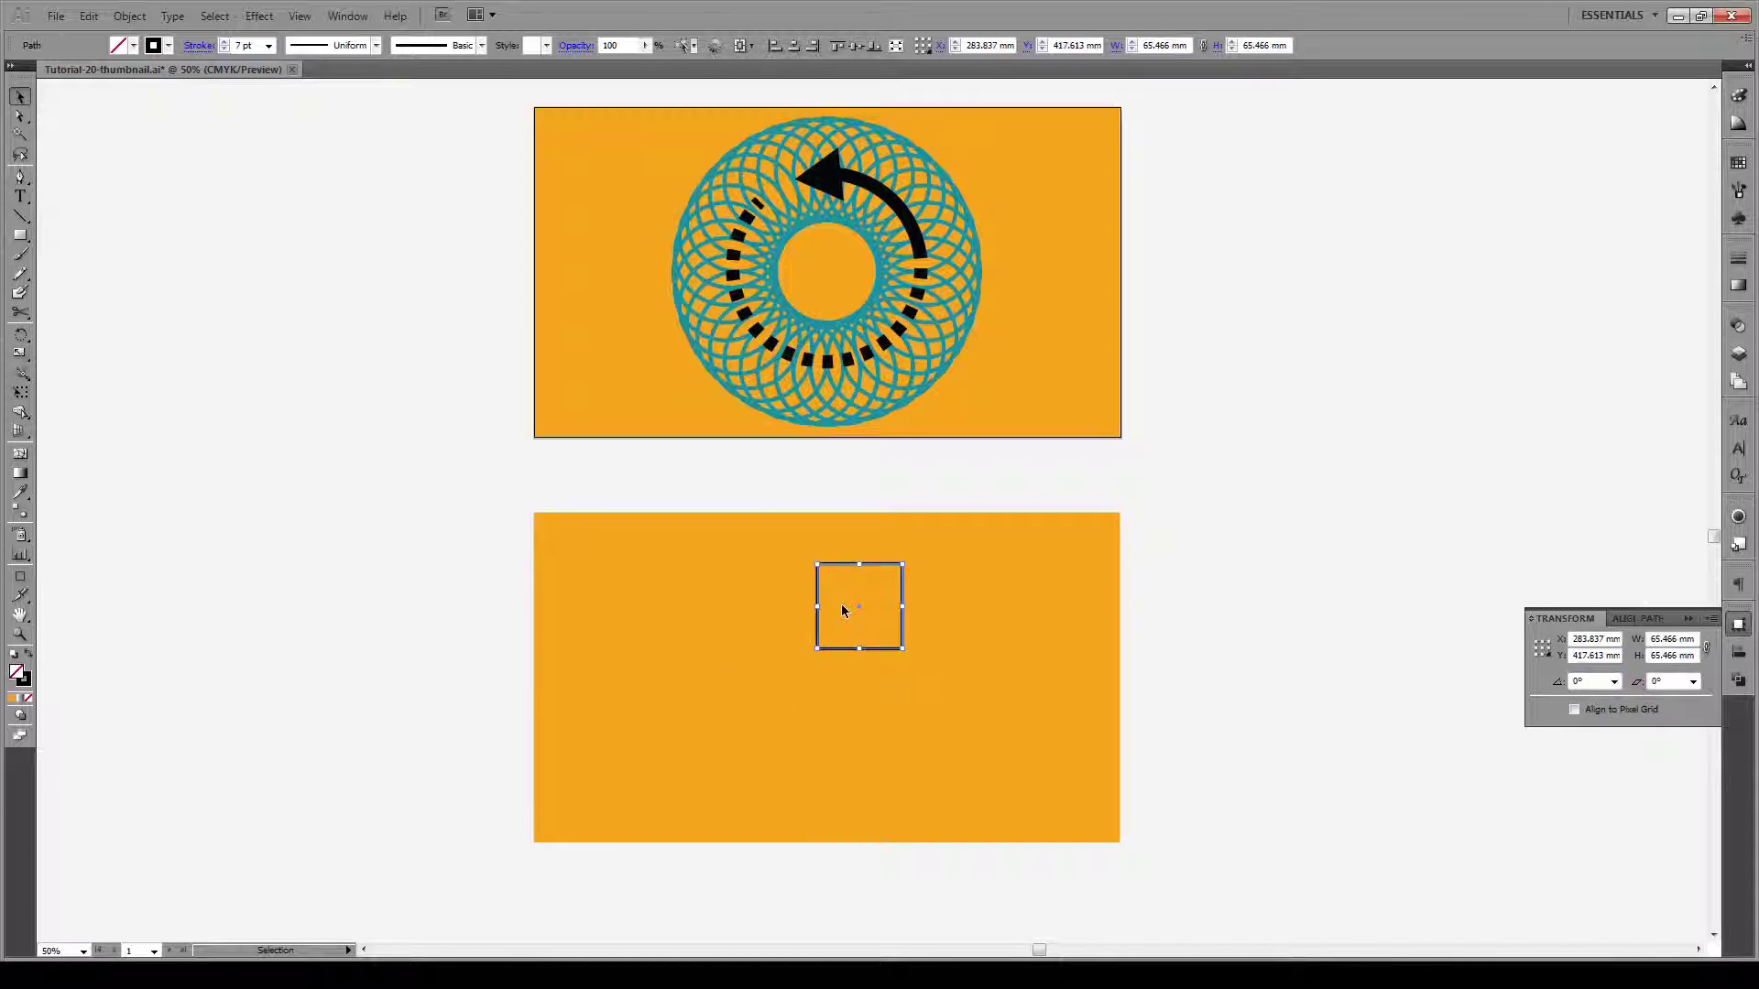
- Try a custom rotation of 45° on the square and undo the test rotations
left_click(1592, 681)
type("45")
key("Return")
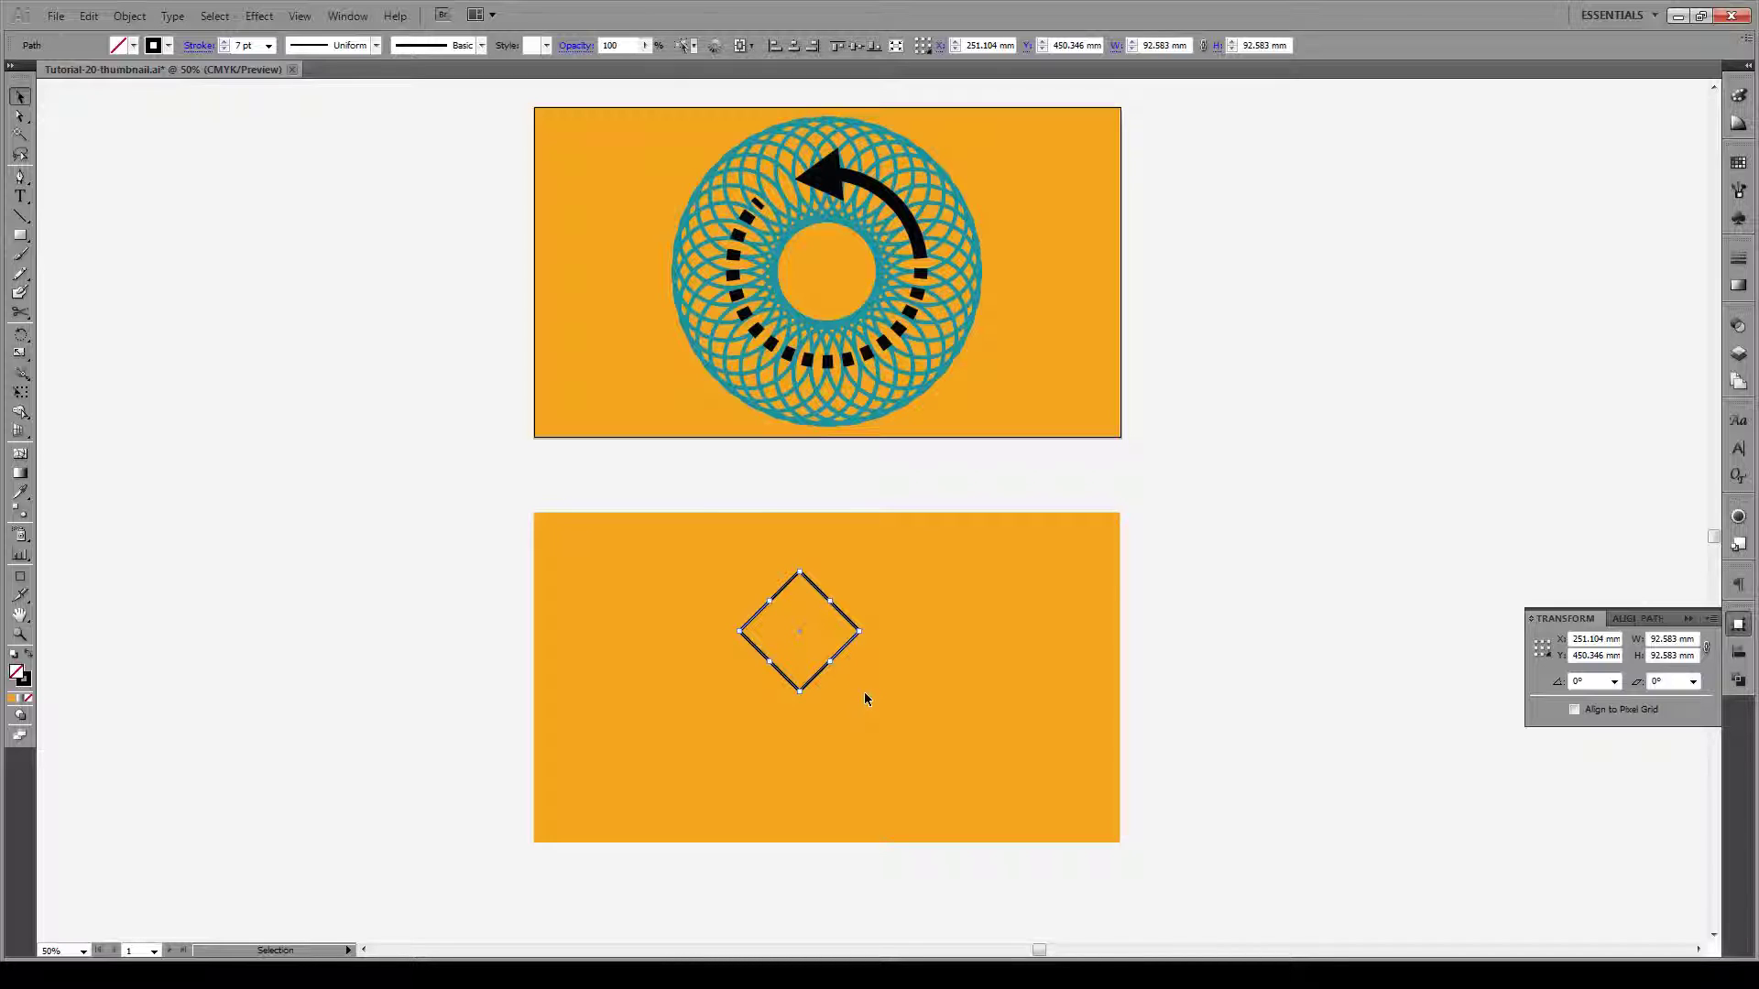
key("ctrl+z")
left_click(1691, 613)
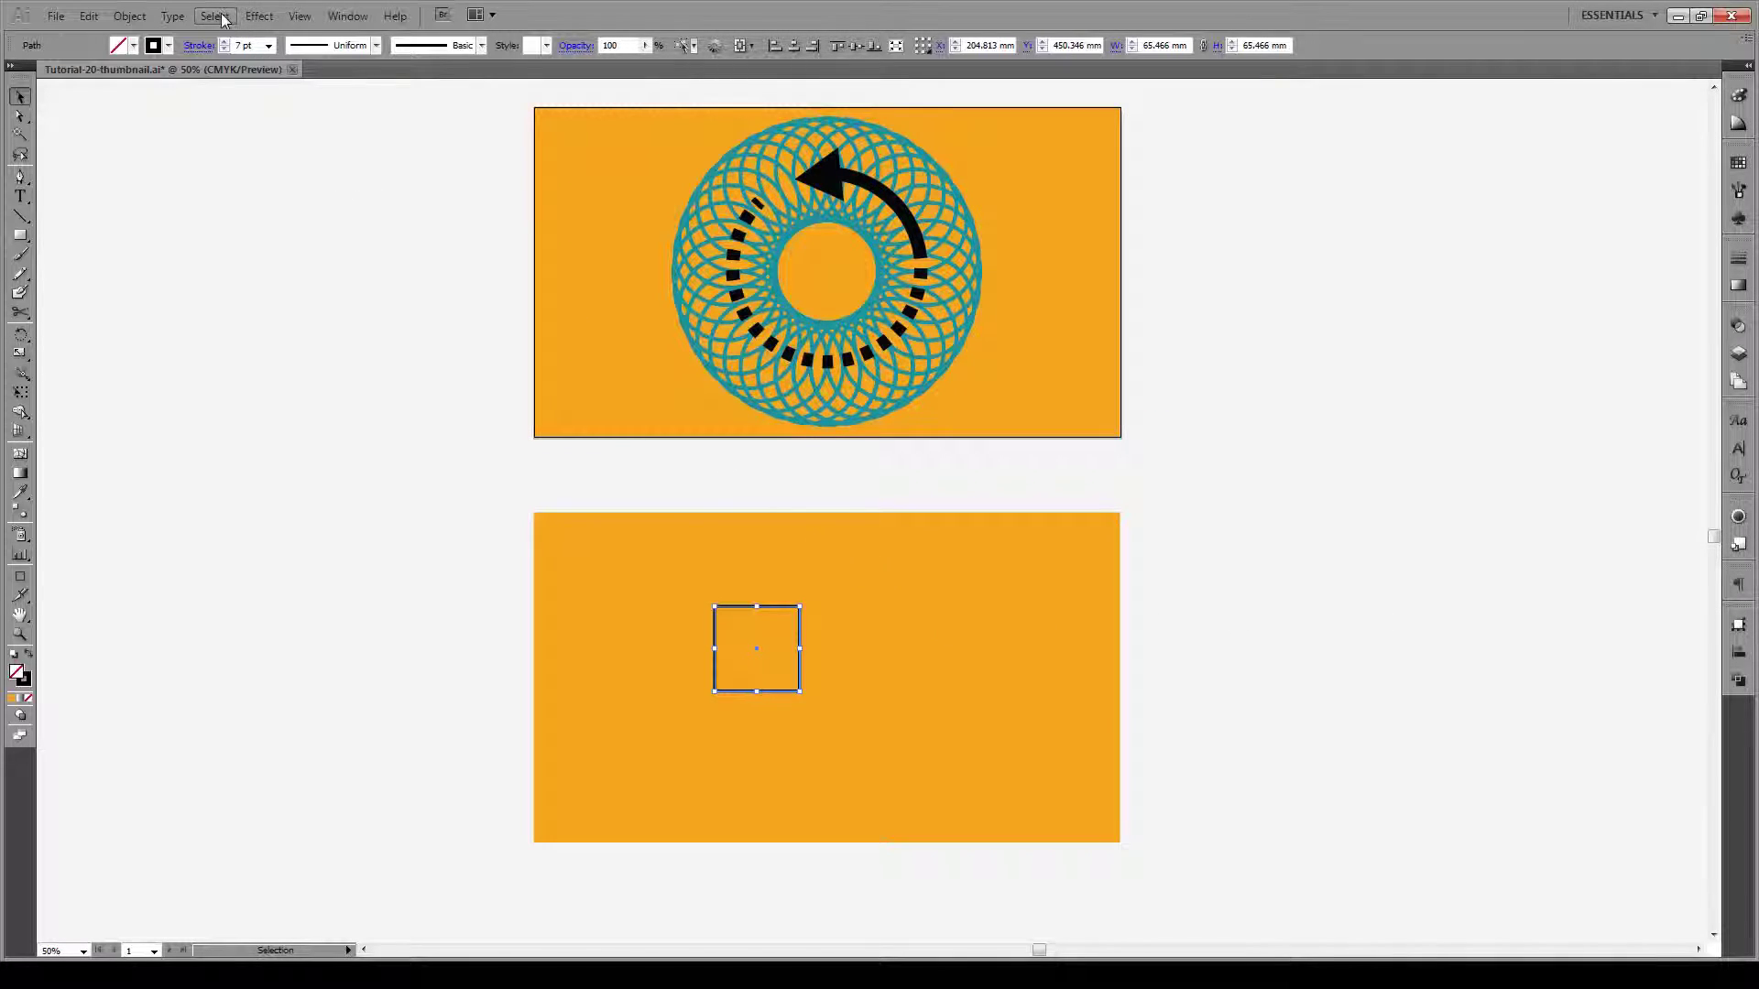
- Try the 3D Rotate effect on the square with preview and a custom rotation of about -17°, -44° and 15°, and cancel it
left_click(253, 18)
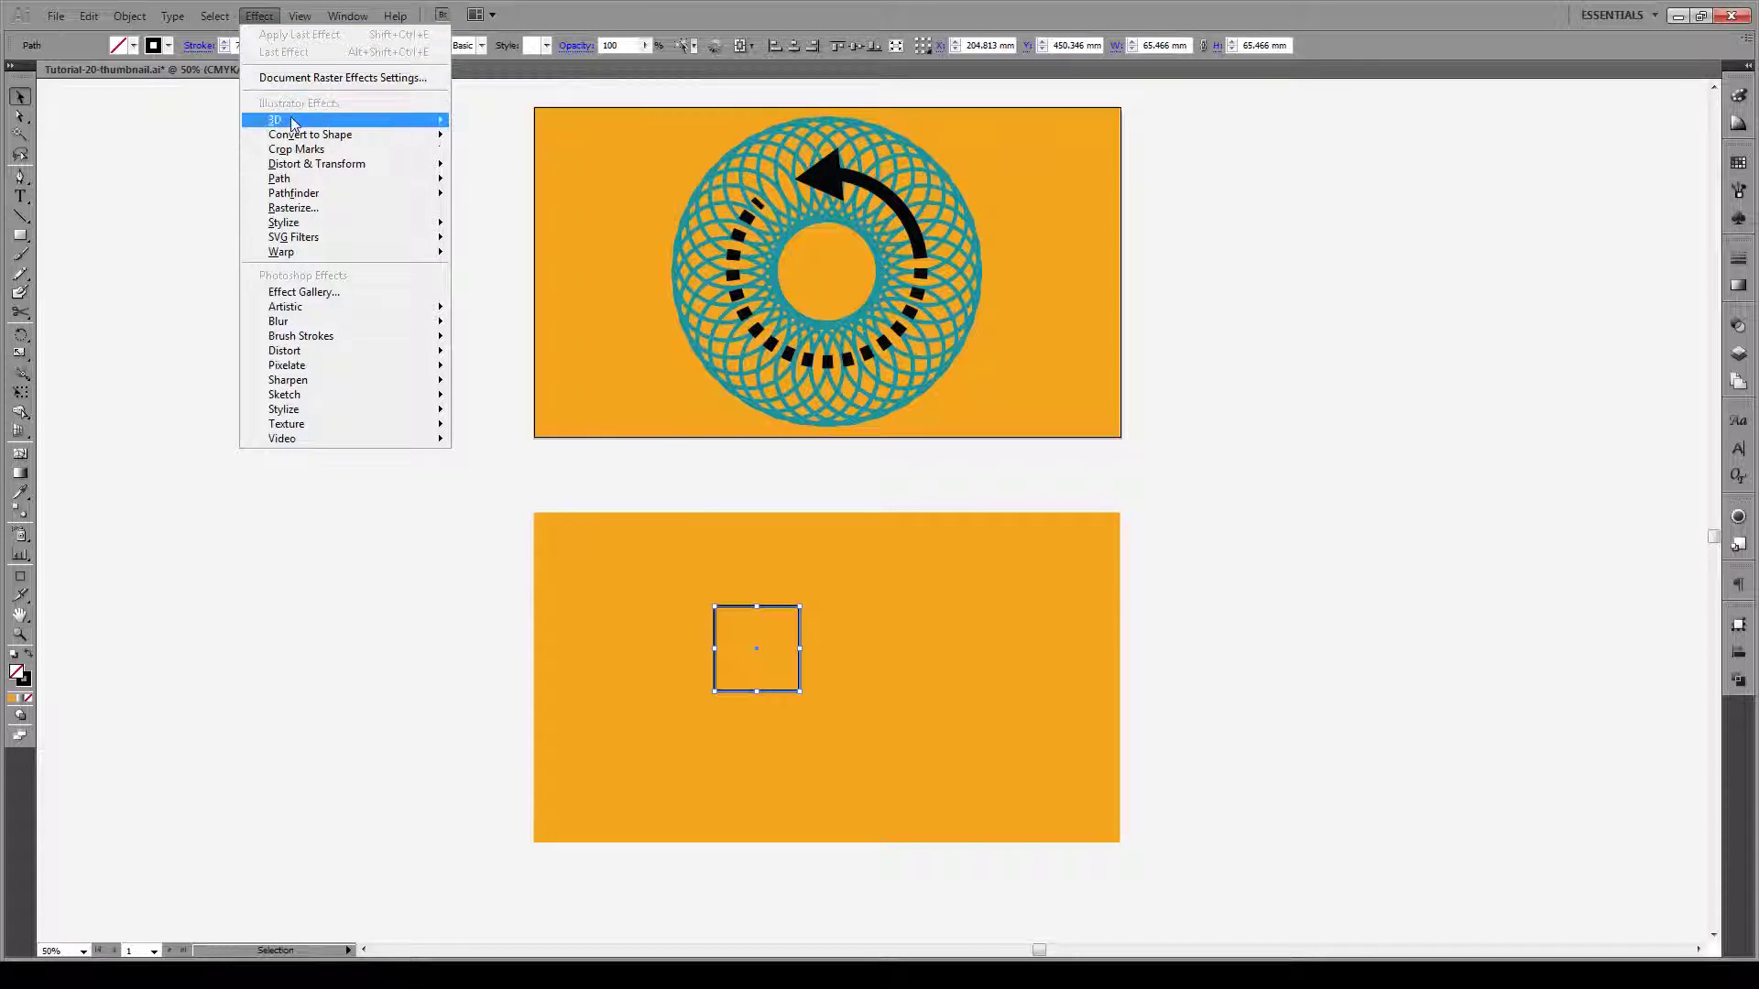
mouse_move(293, 123)
mouse_move(366, 121)
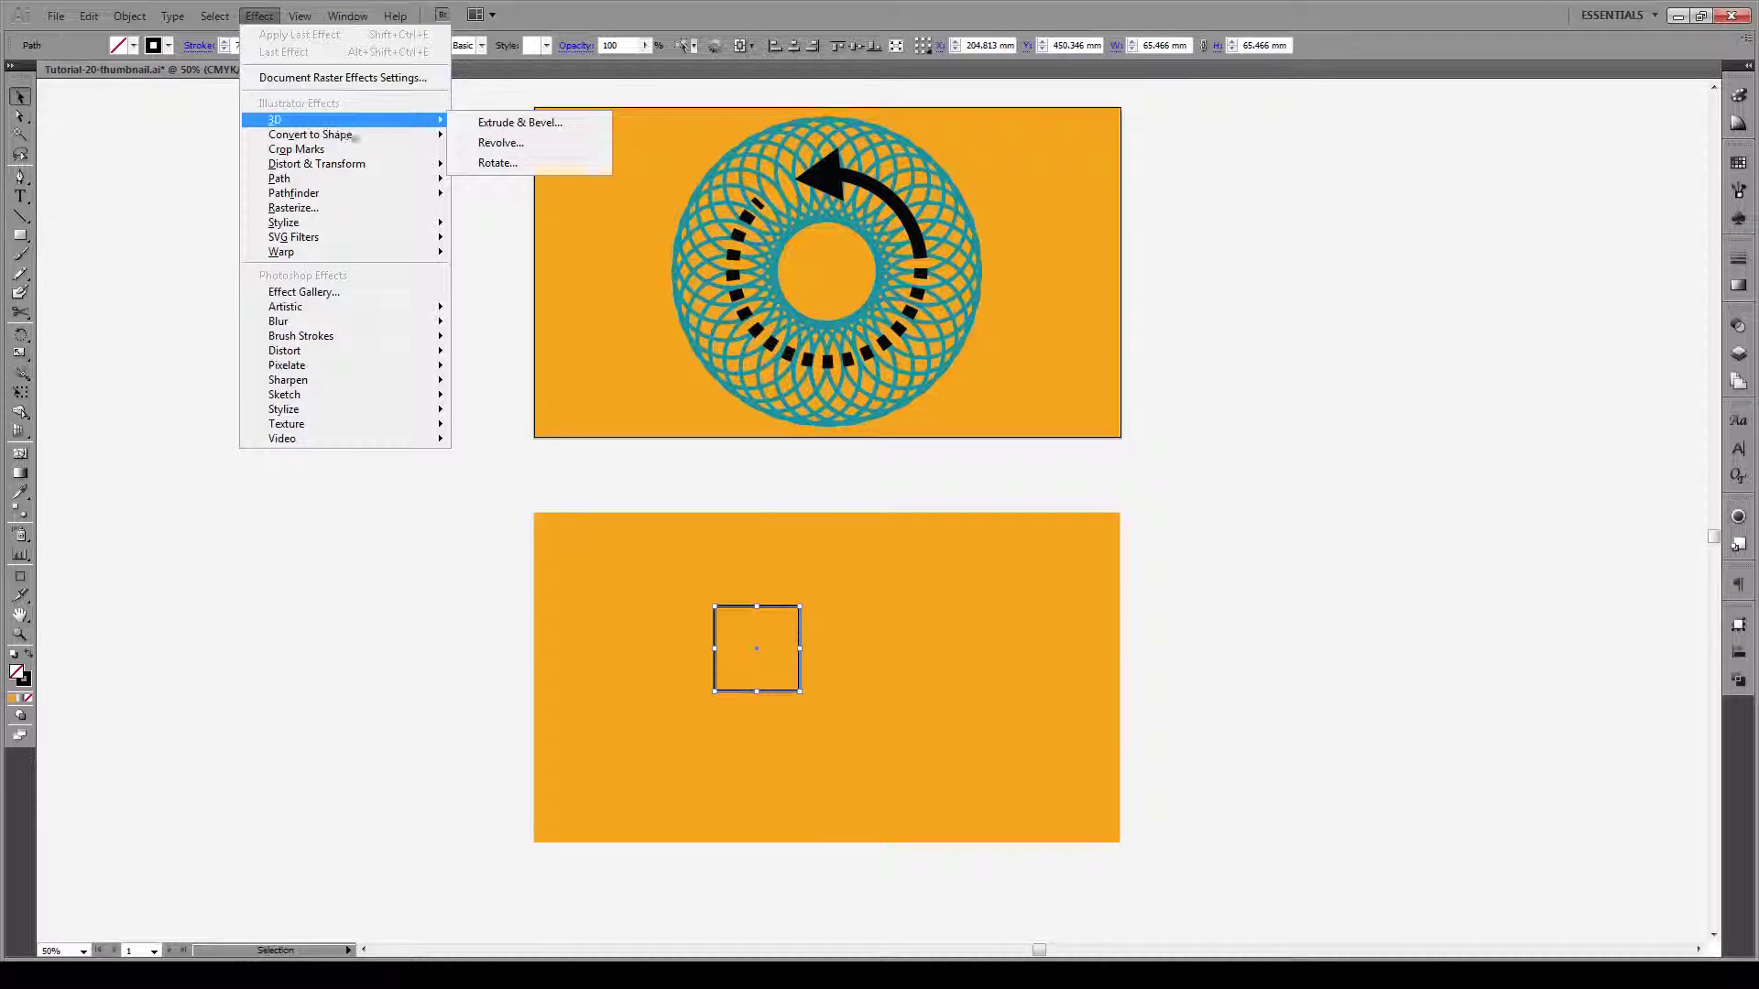
left_click(515, 171)
left_click(992, 225)
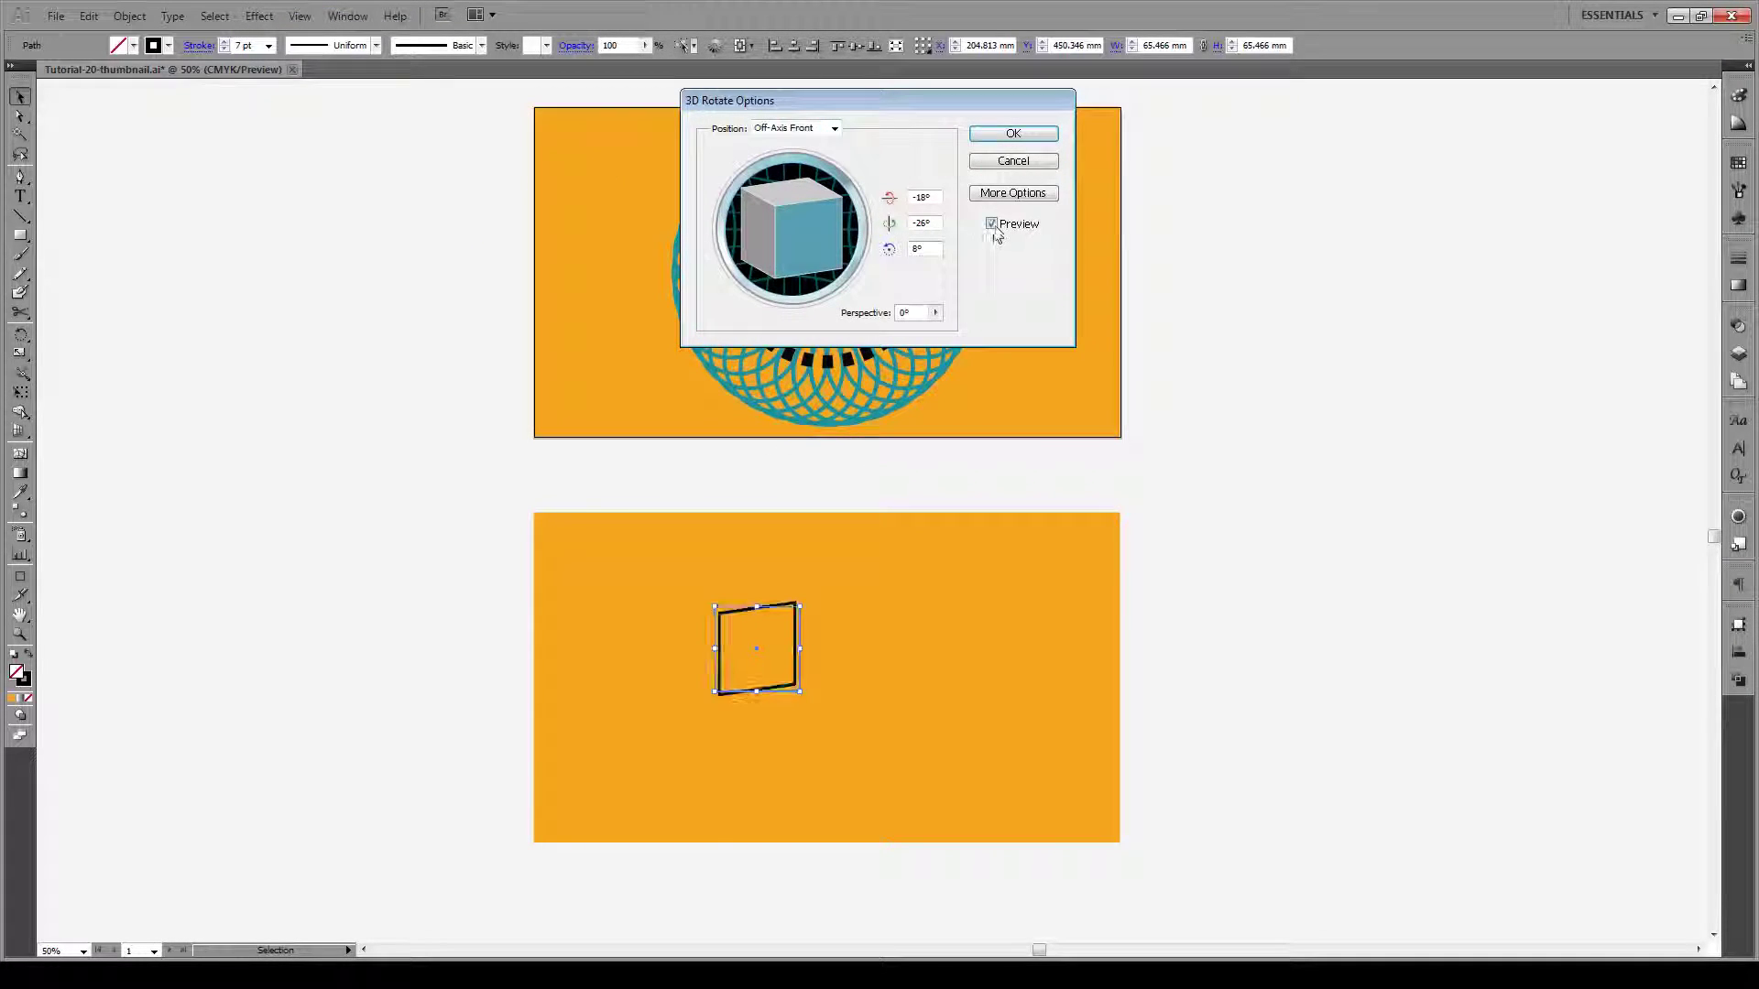
mouse_move(813, 240)
left_mouse_down()
mouse_move(789, 256)
mouse_move(830, 229)
left_mouse_up()
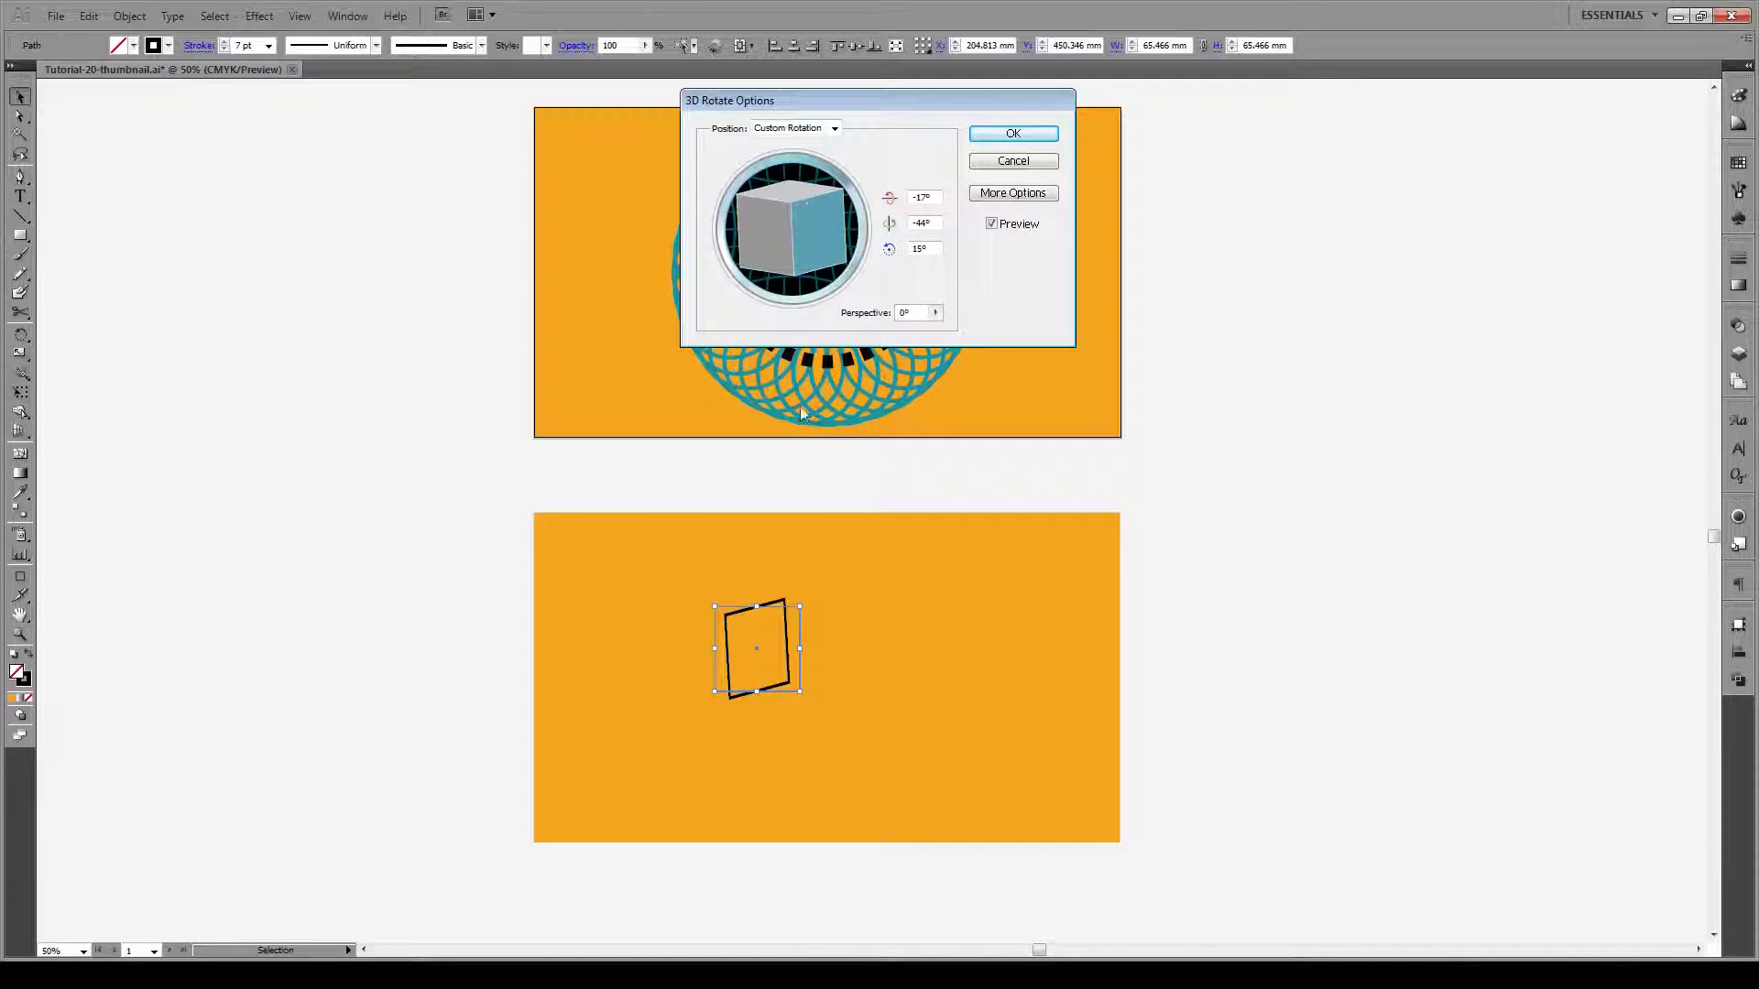
left_click(1014, 172)
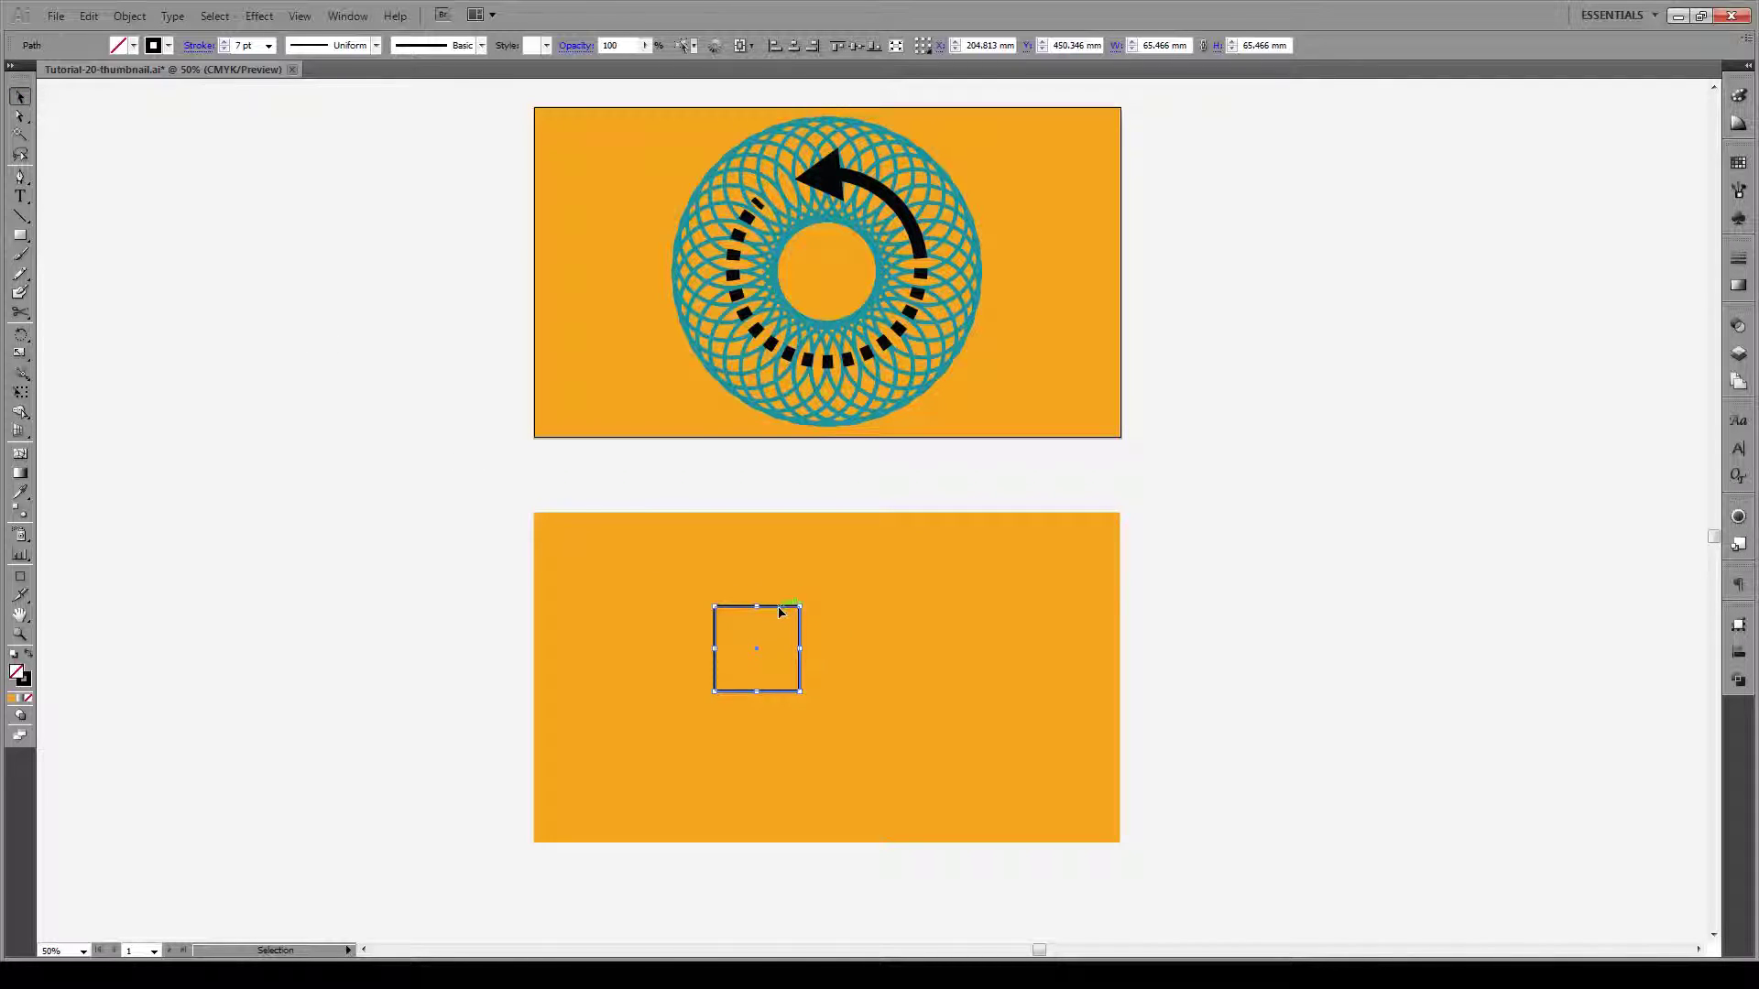
- Duplicate the square about 140 mm to its right and try rotating both squares together freehand
left_click_drag(780, 611, 950, 611)
key("ctrl+z")
left_click_drag(793, 630, 563, 749)
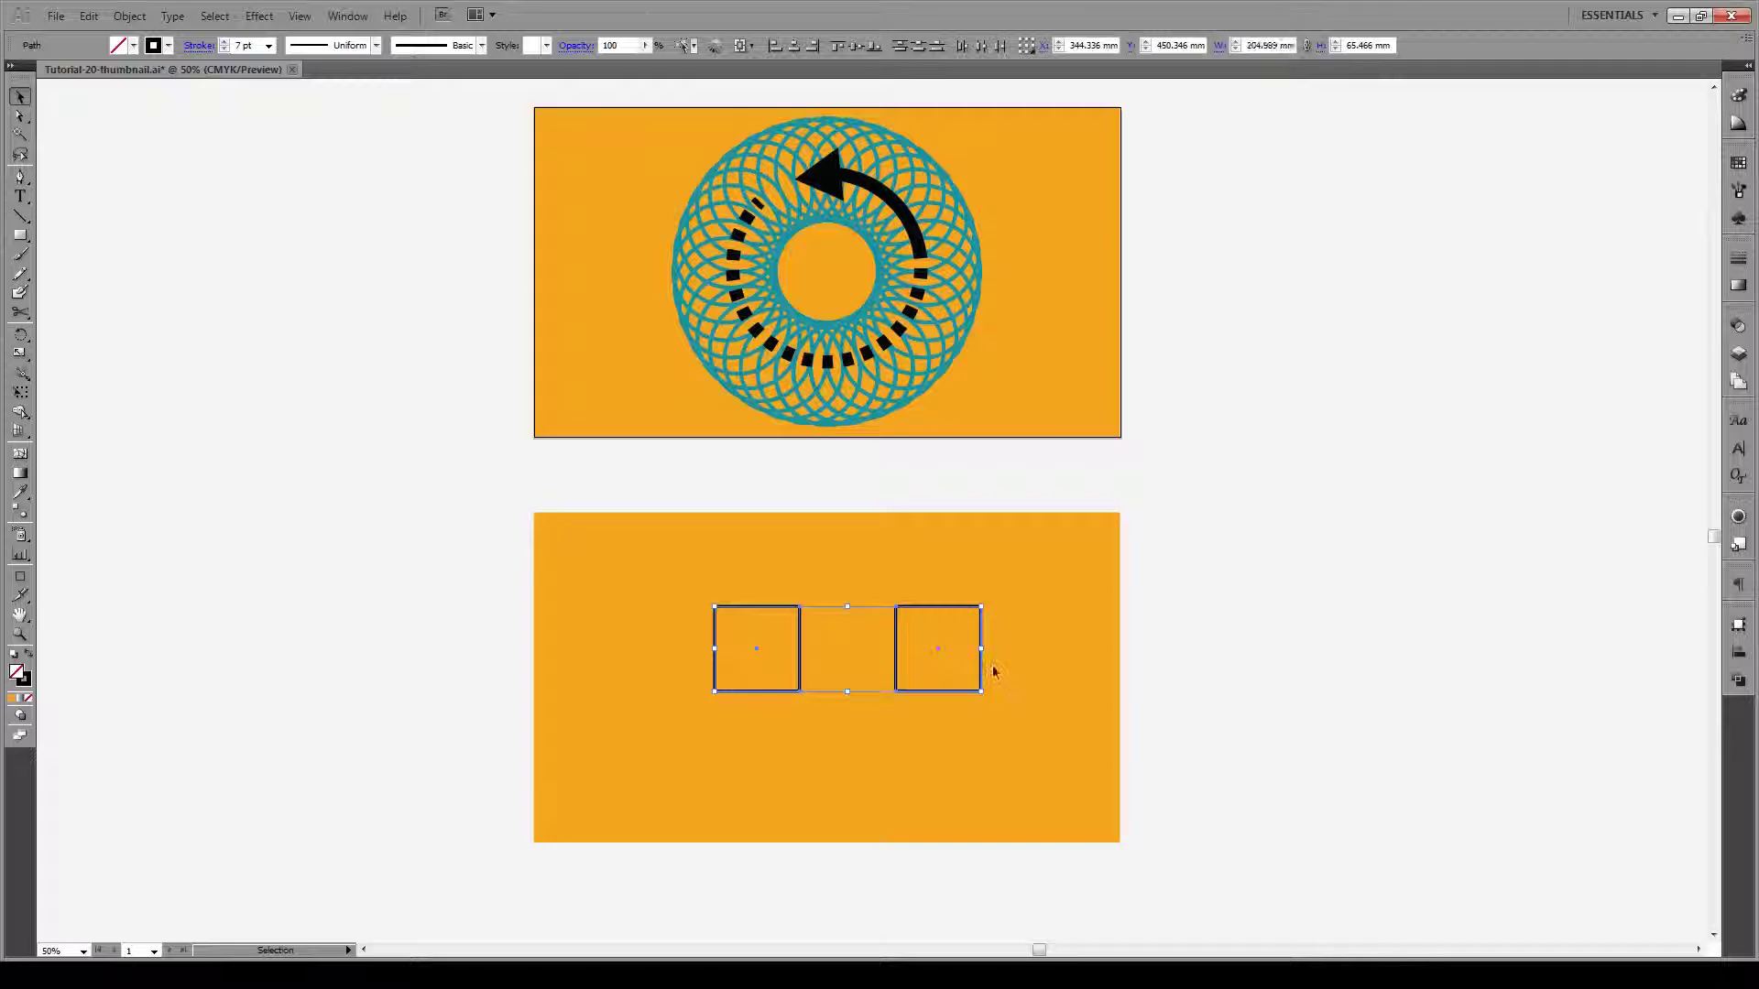
left_click(911, 582)
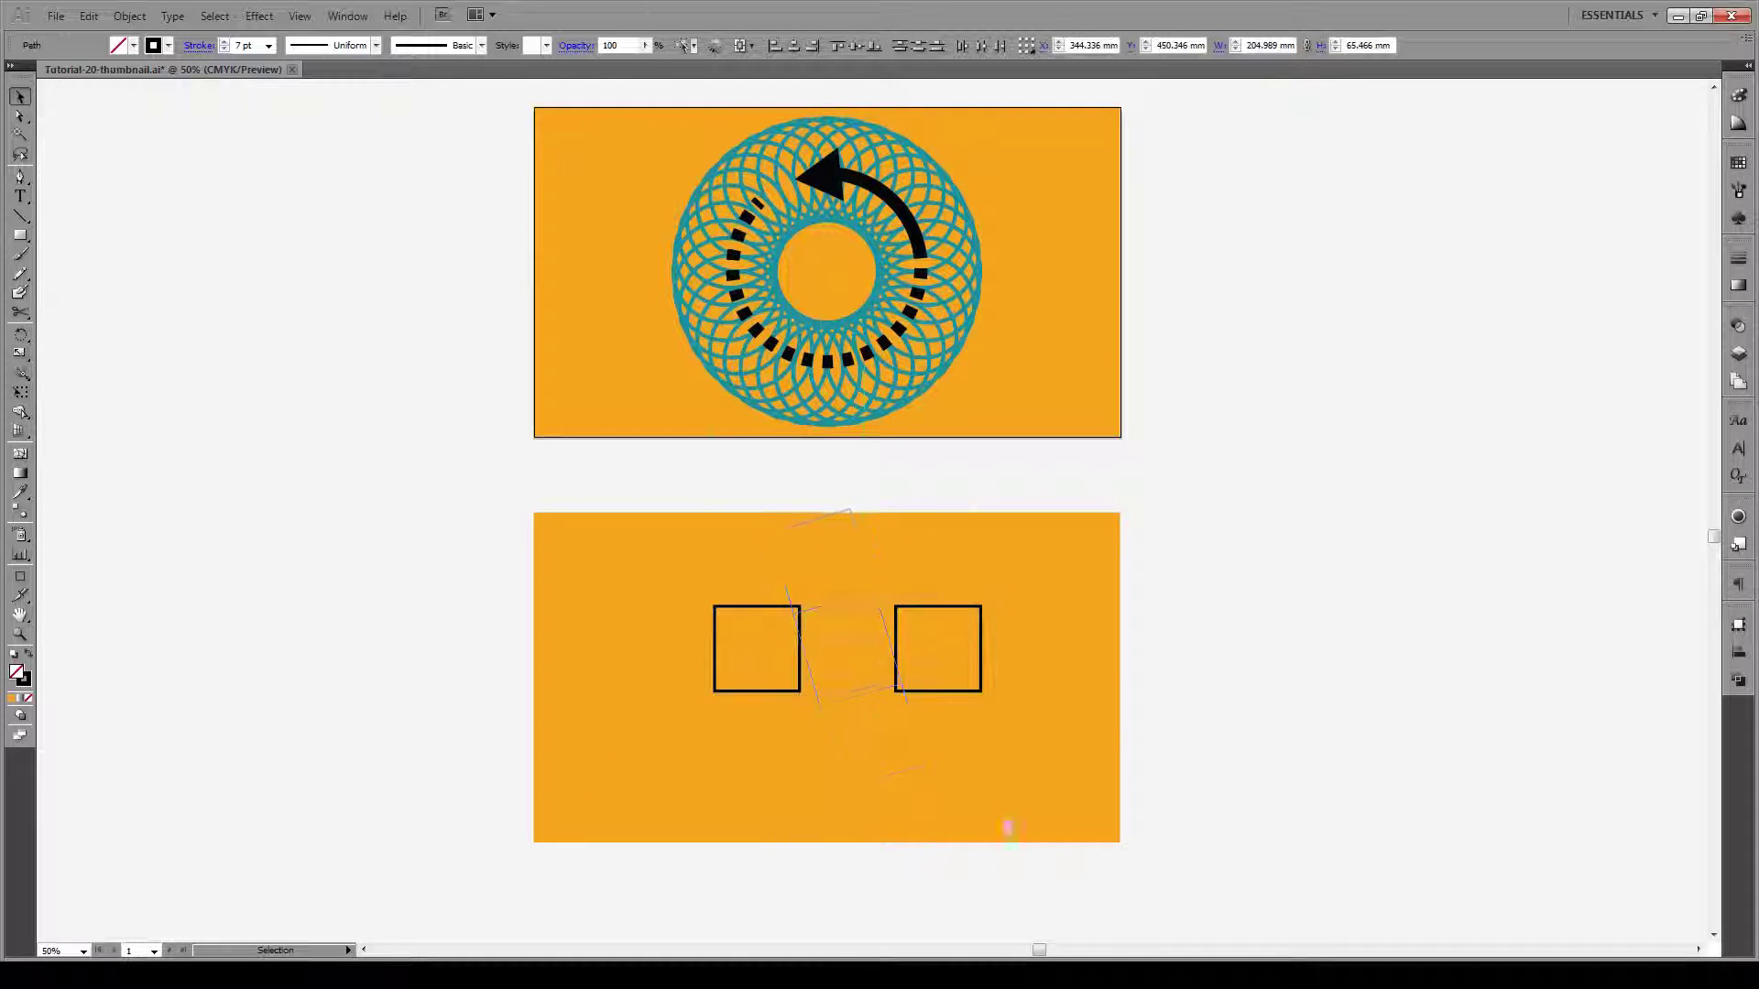
key("ctrl+a")
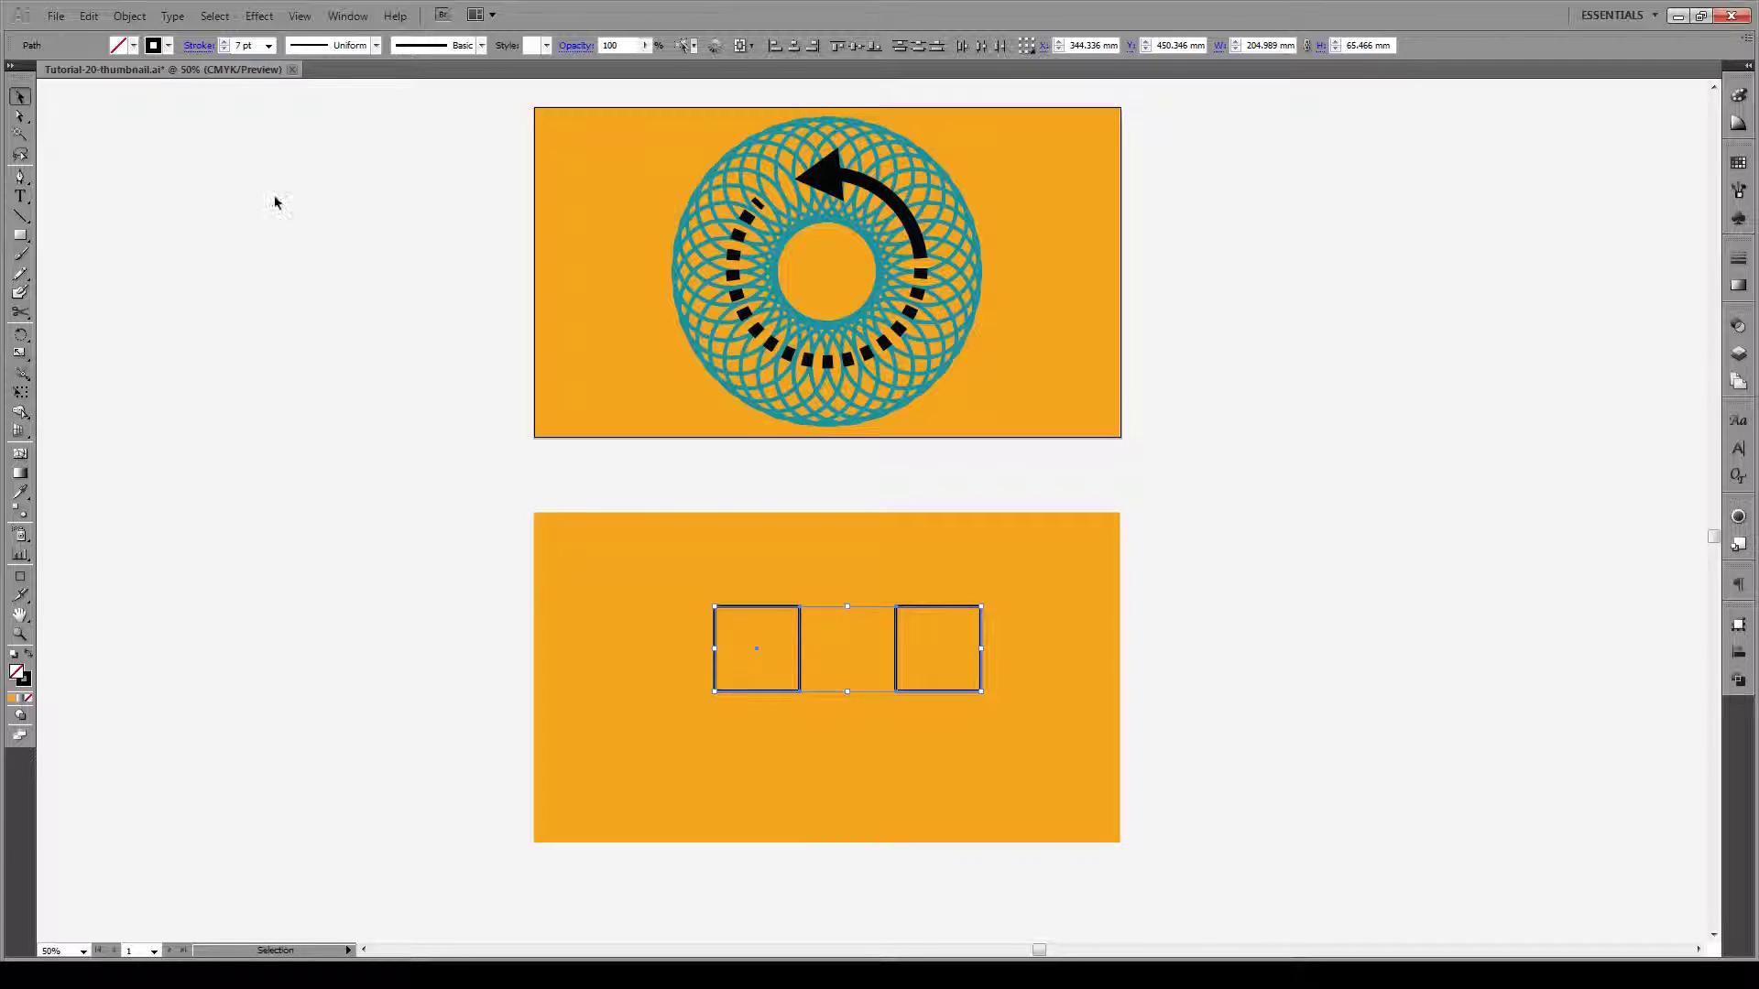
- Preview Transform Each on both squares with a rotation angle of 45°, and cancel it
left_click(130, 17)
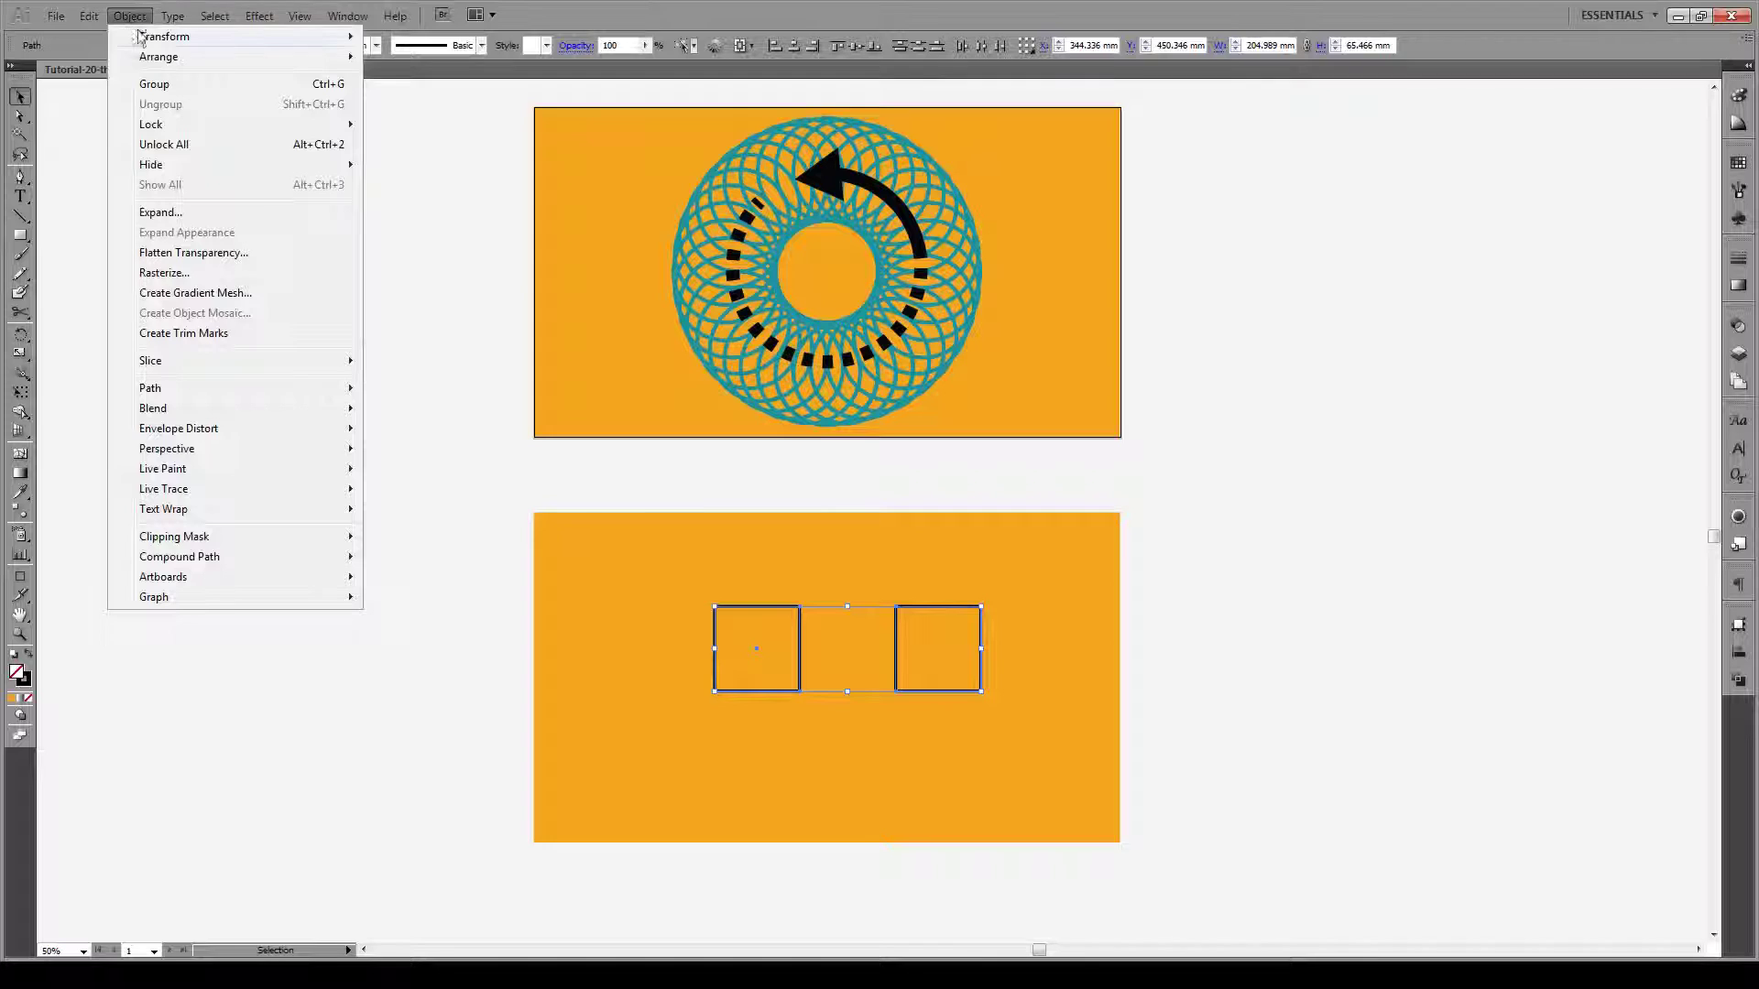
mouse_move(322, 38)
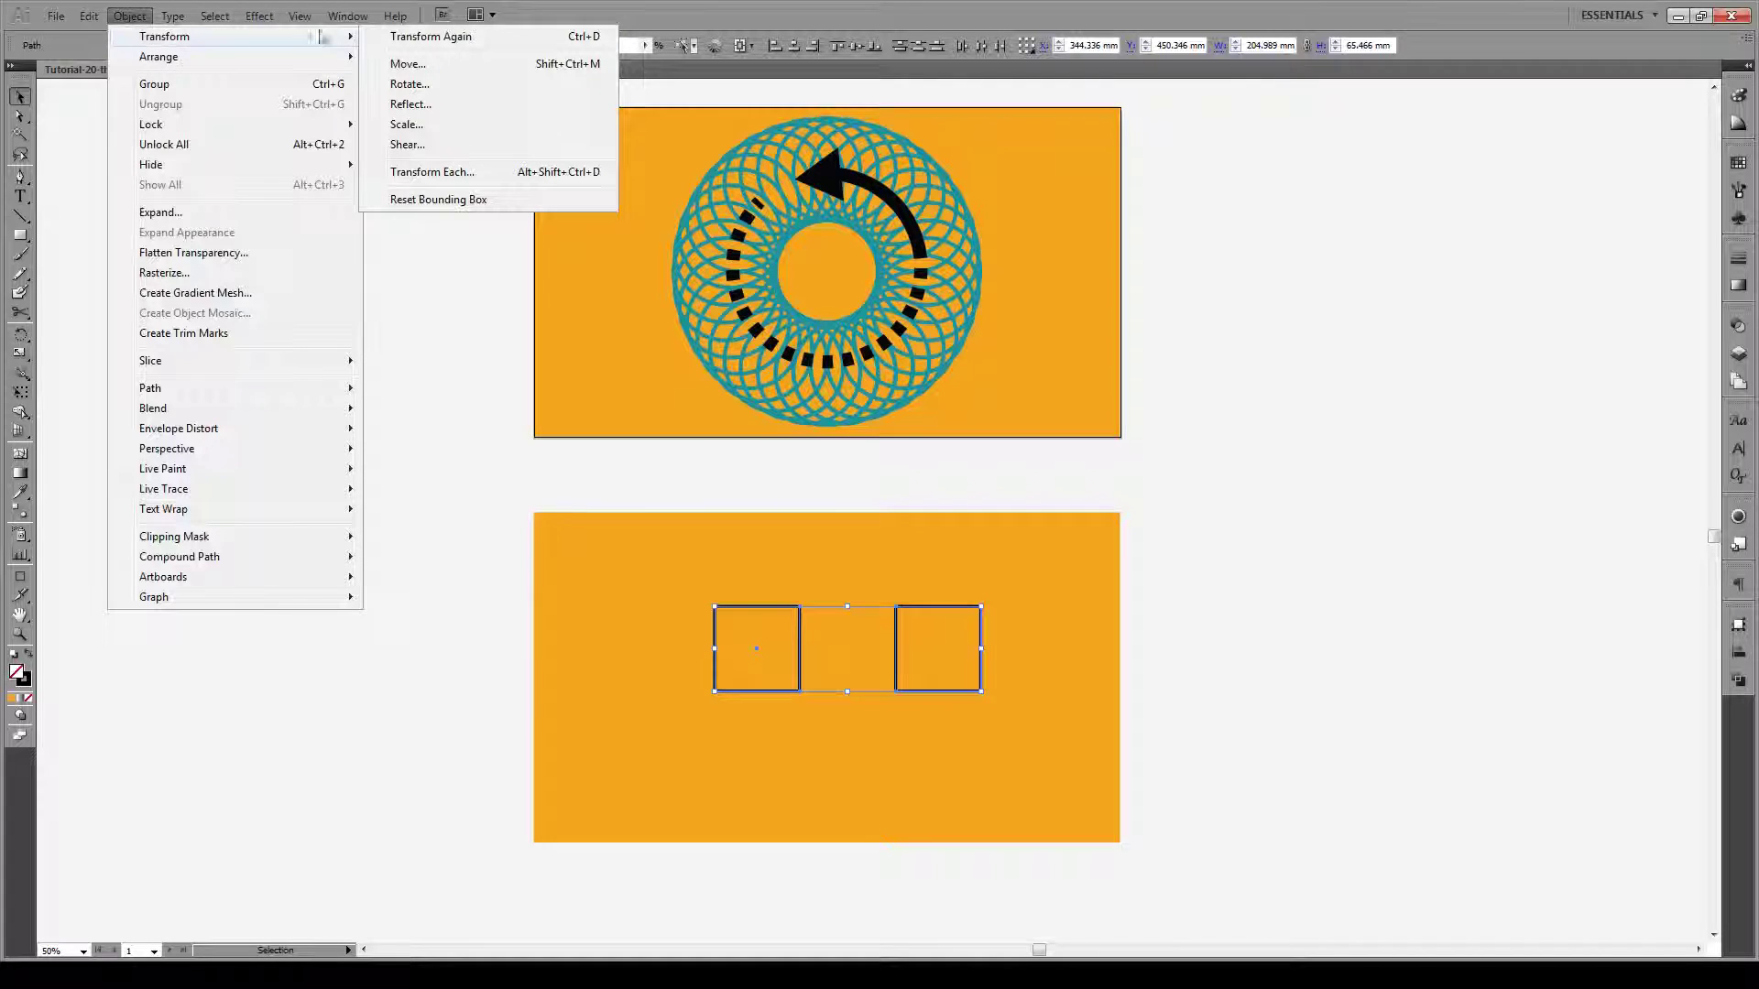
left_click(440, 173)
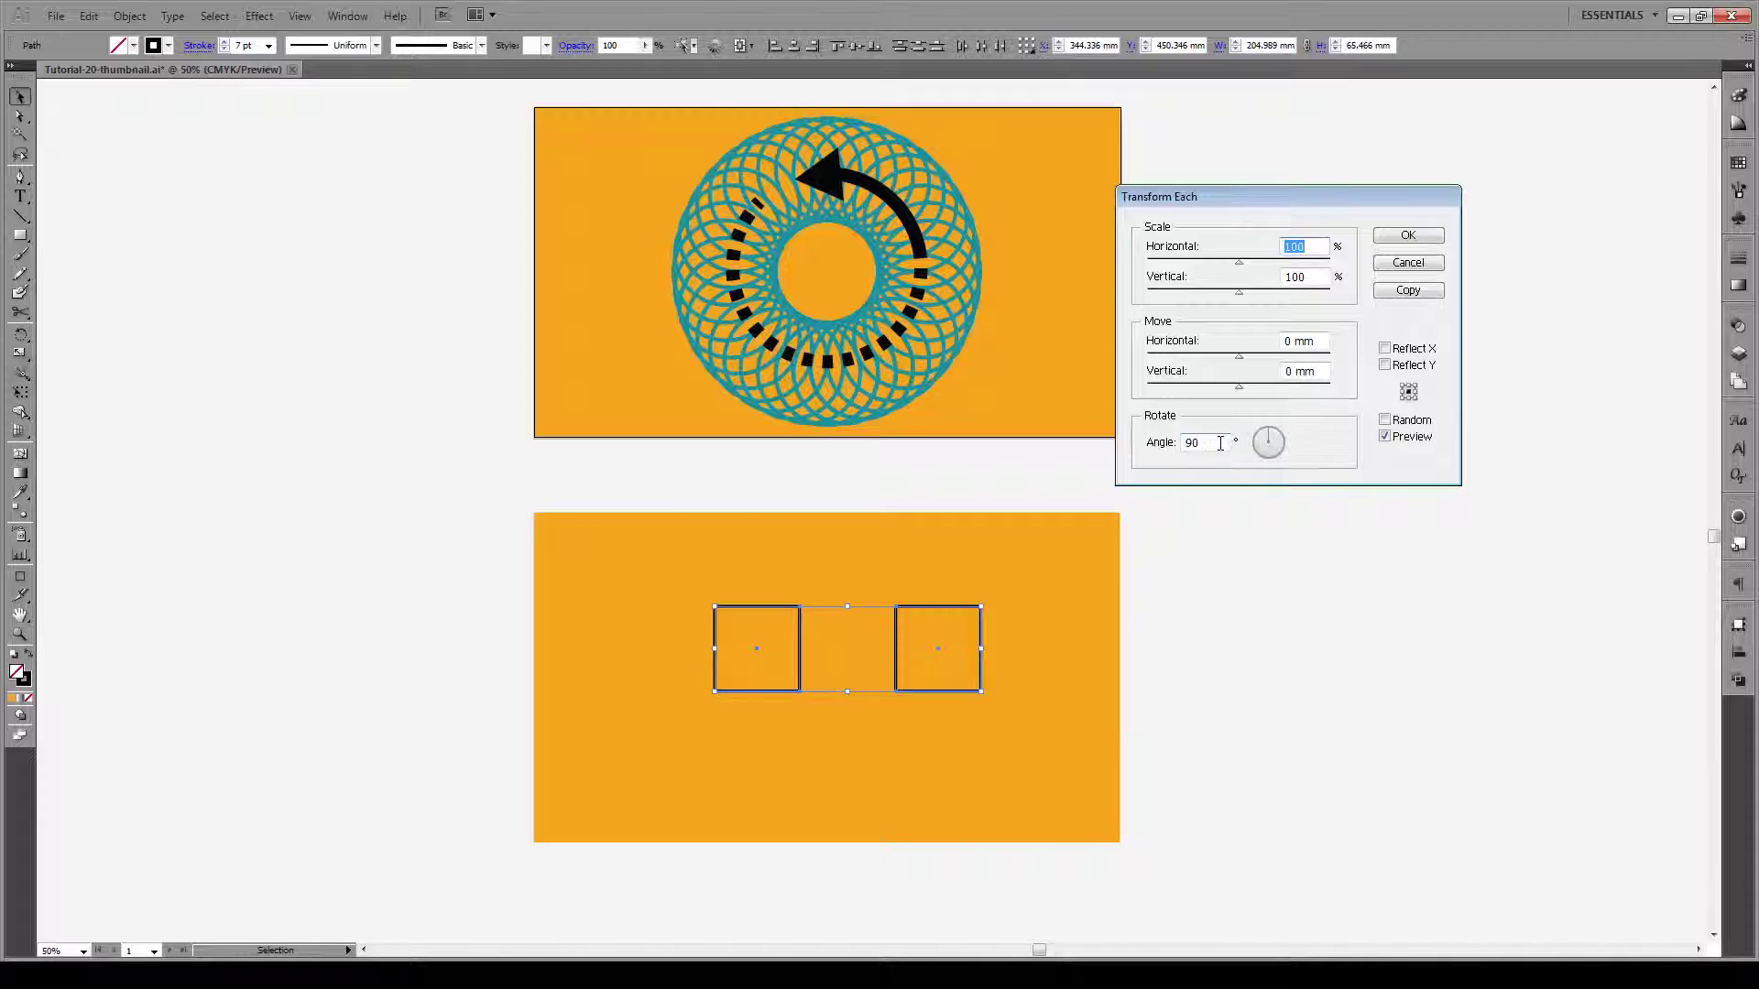
left_click_drag(1227, 443, 1180, 448)
type("45")
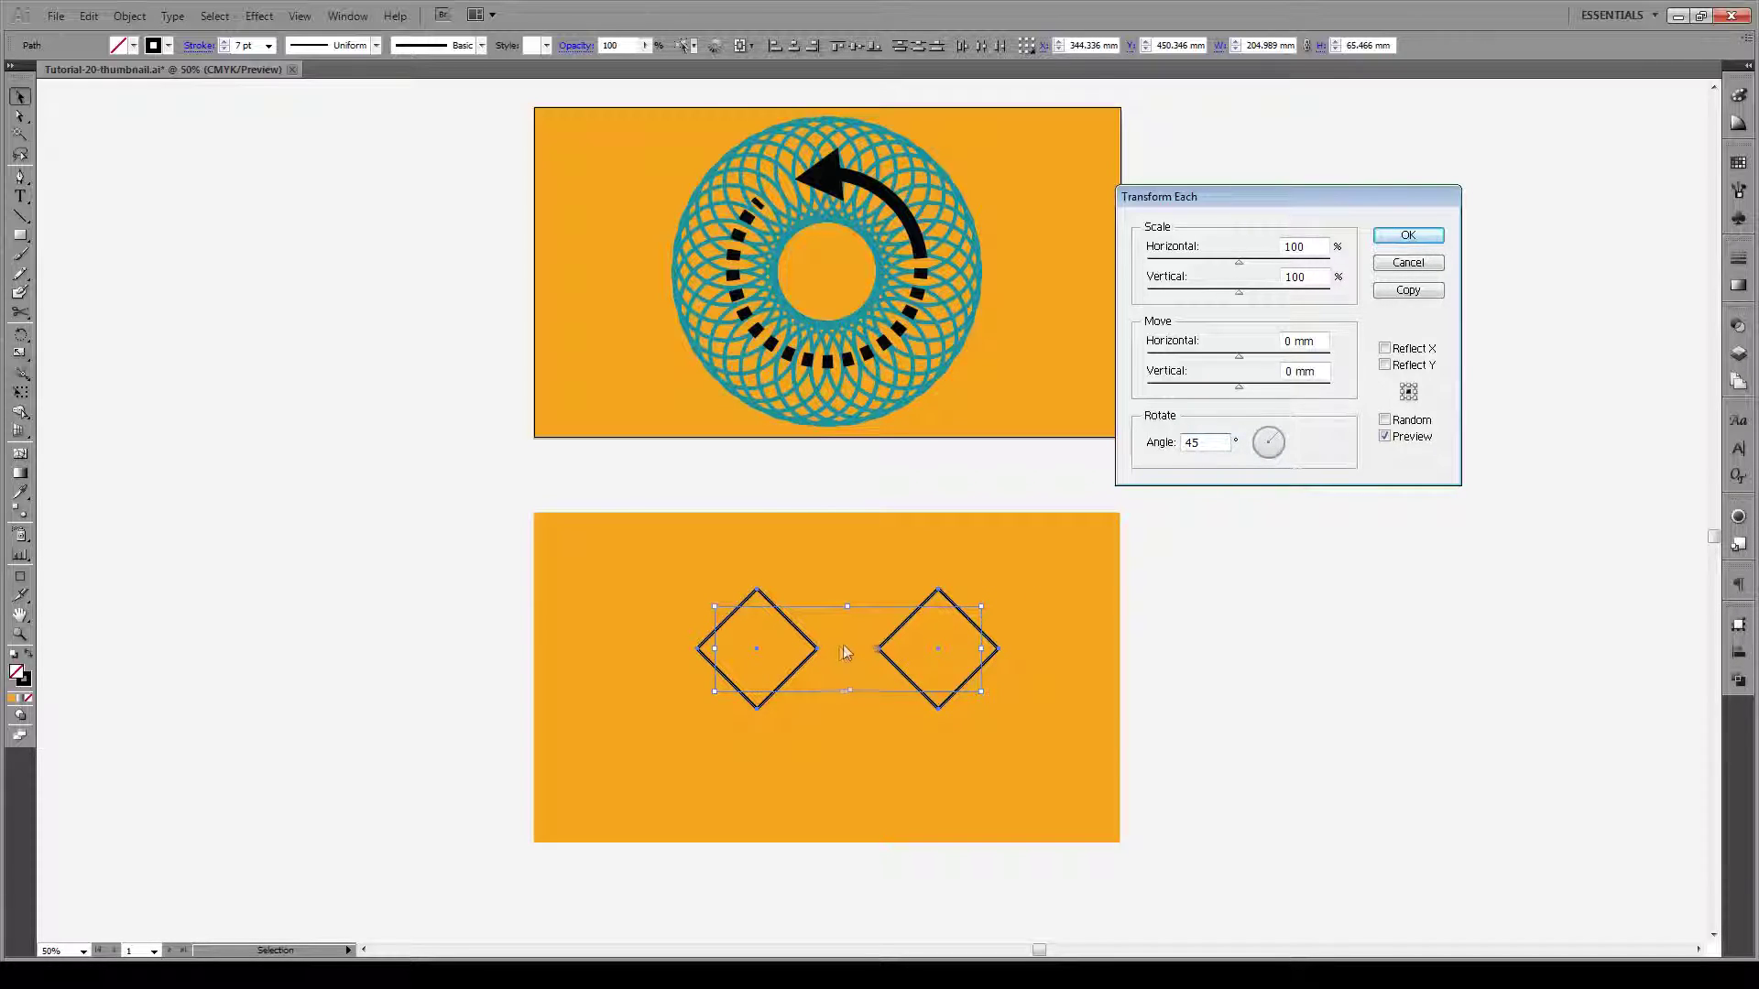
left_click(1423, 265)
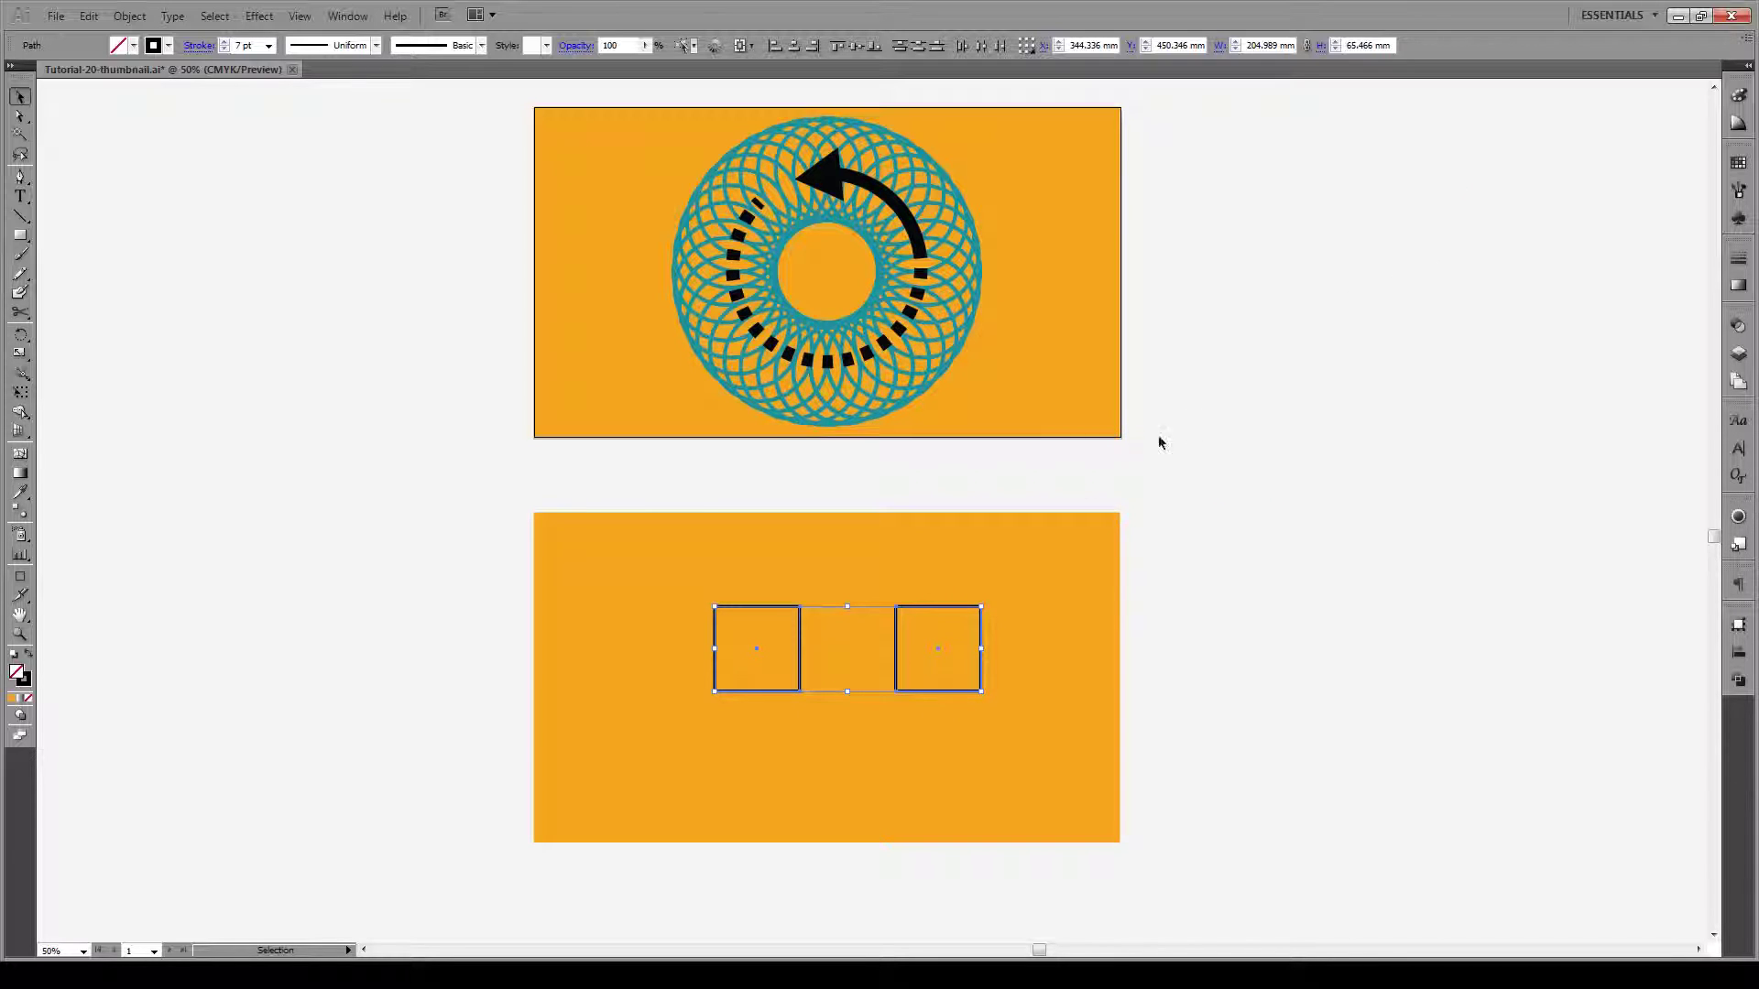
- Delete the right-hand duplicate square
left_click(1011, 575)
left_click_drag(1019, 586, 893, 712)
key("Delete")
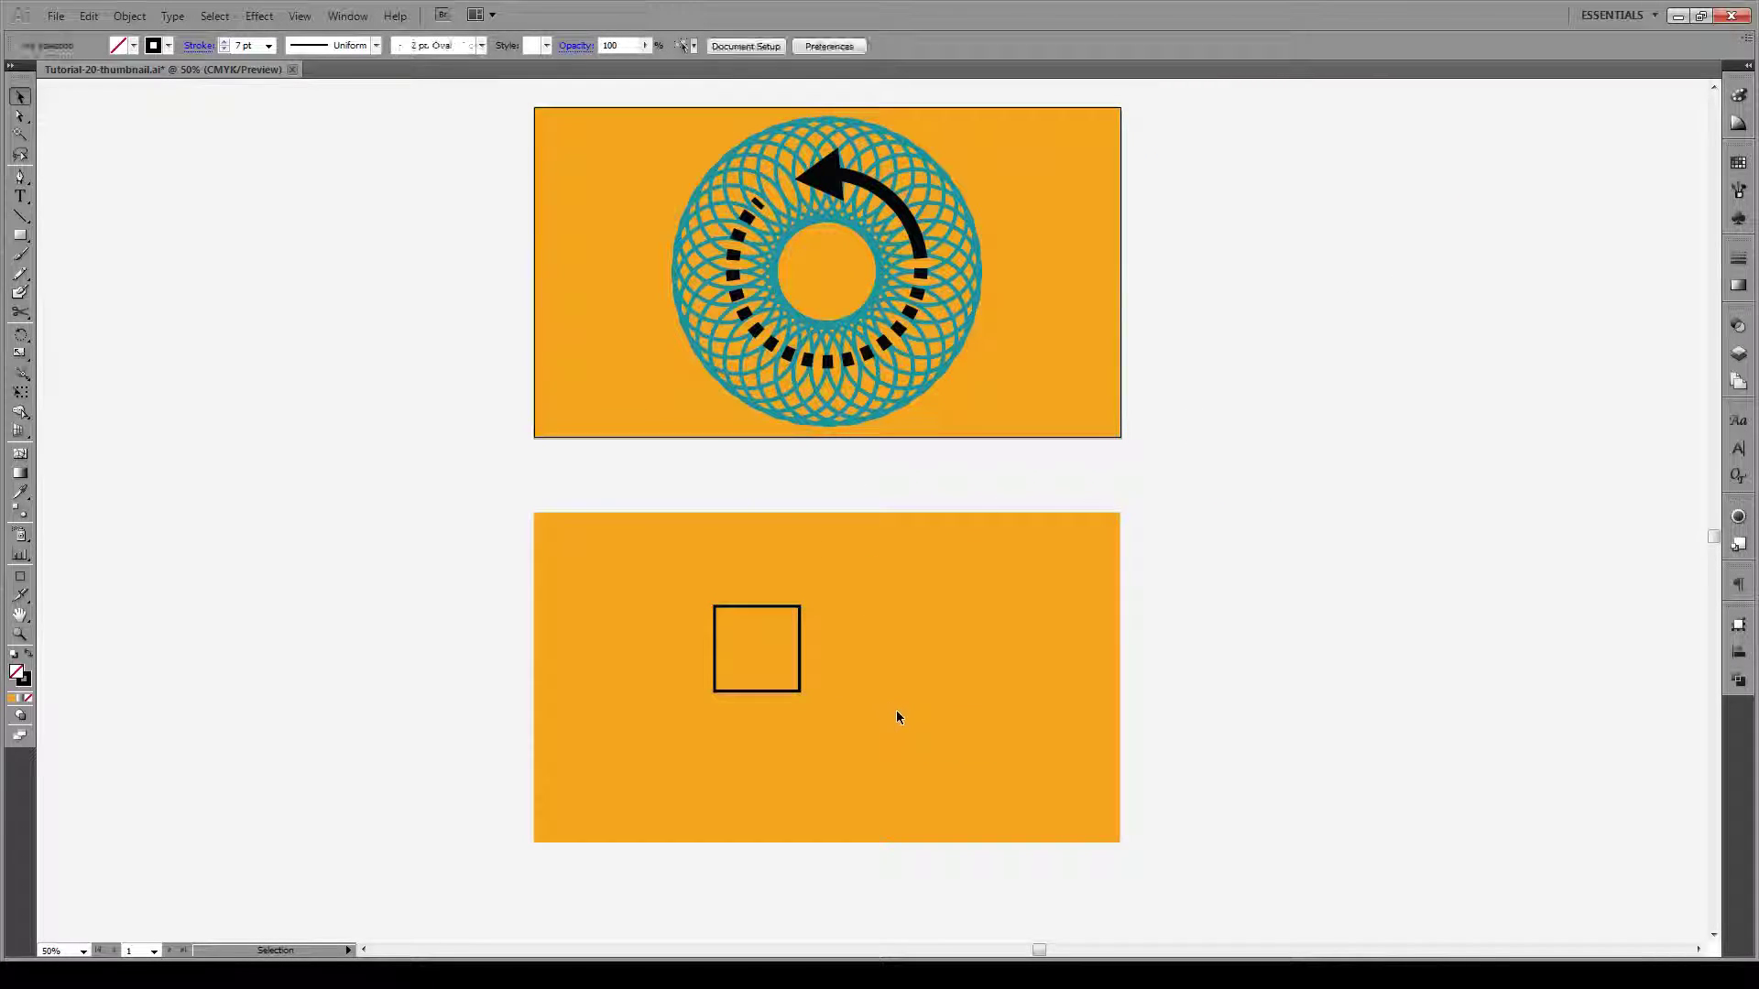
- Move the remaining square about 47 mm to the right and try rotating it freehand with the Rotate tool
left_click_drag(800, 650, 861, 650)
left_click(22, 336)
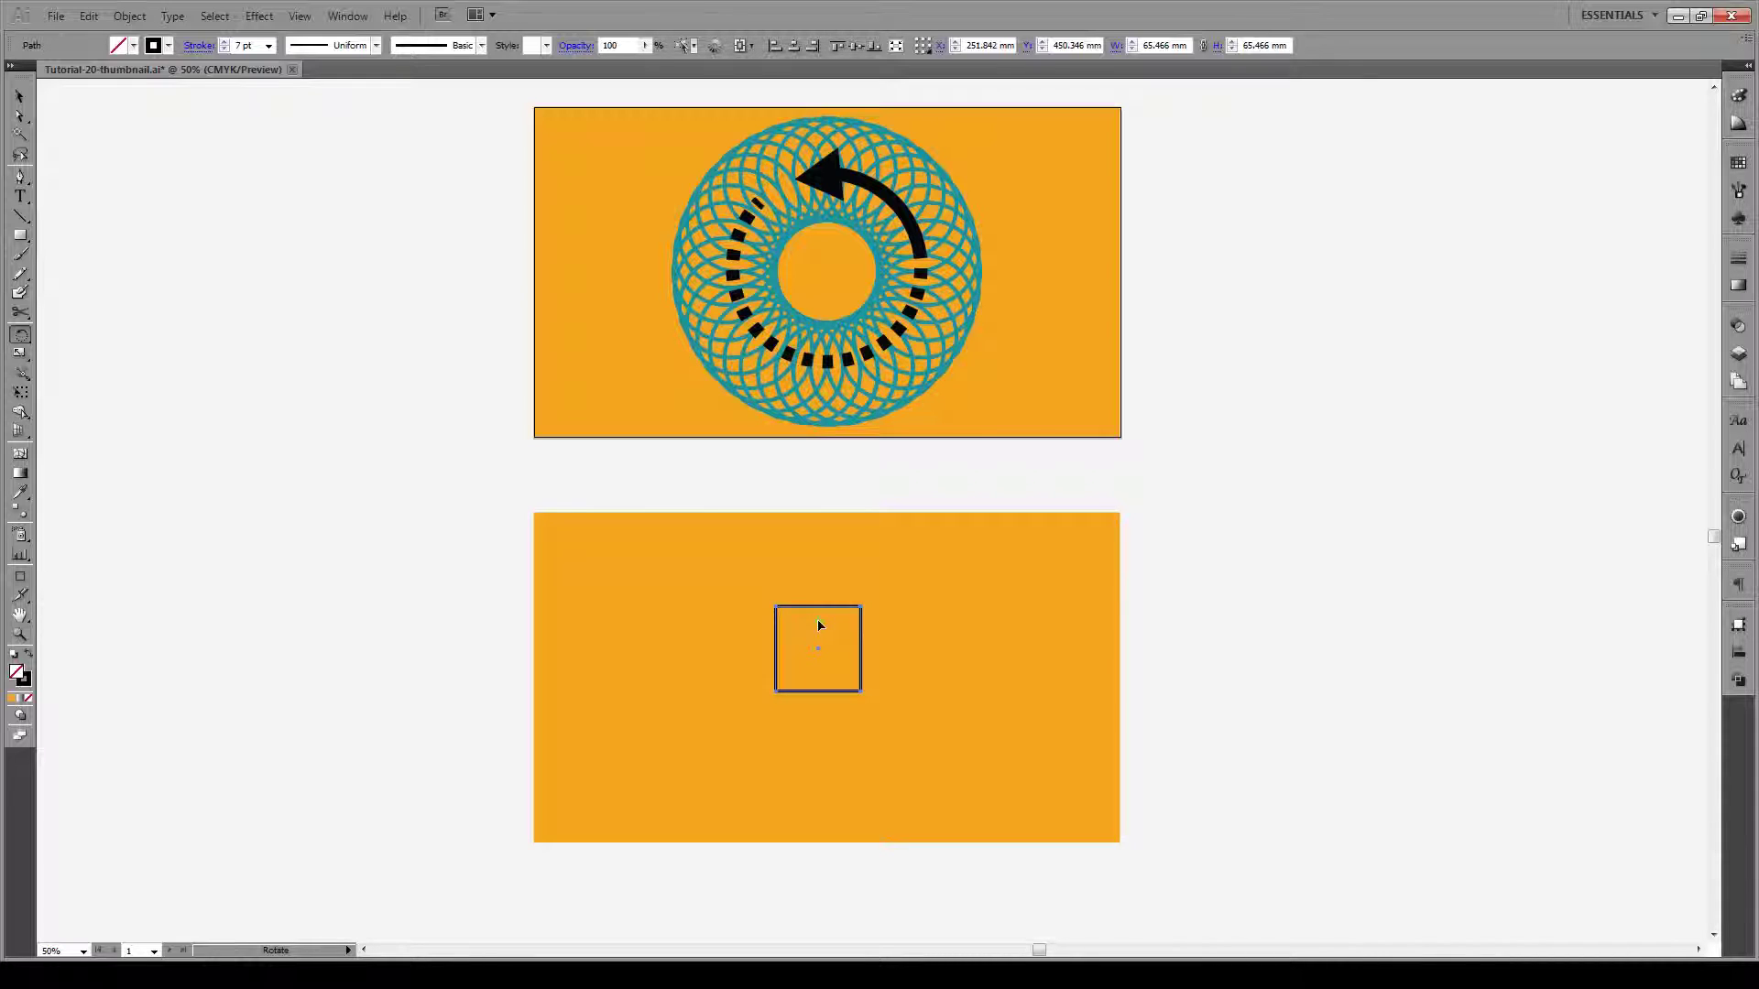
left_click_drag(866, 635, 925, 683)
- Delete the remaining square from the lower orange rectangle
key("v")
left_click(921, 563)
left_click_drag(931, 555, 712, 743)
key("Delete")
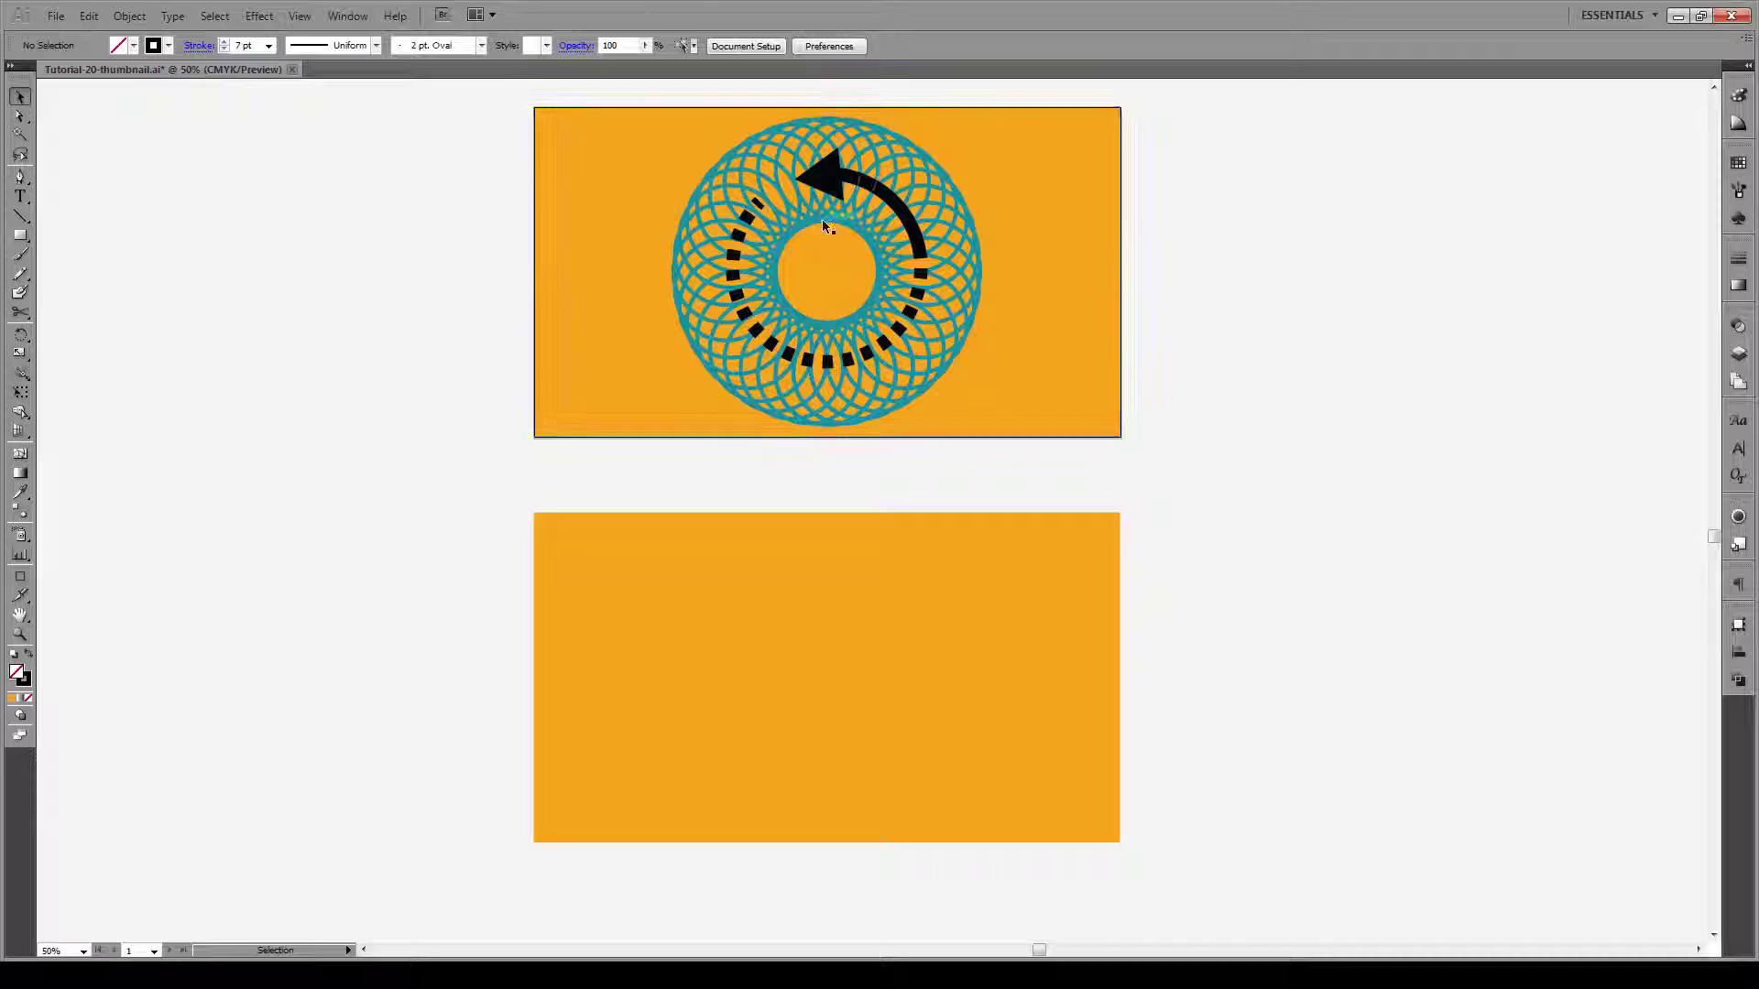
- Draw a circle about 47 mm in diameter near the middle of the lower orange rectangle
key("l")
left_click_drag(800, 661, 860, 719)
key("c")
key("a")
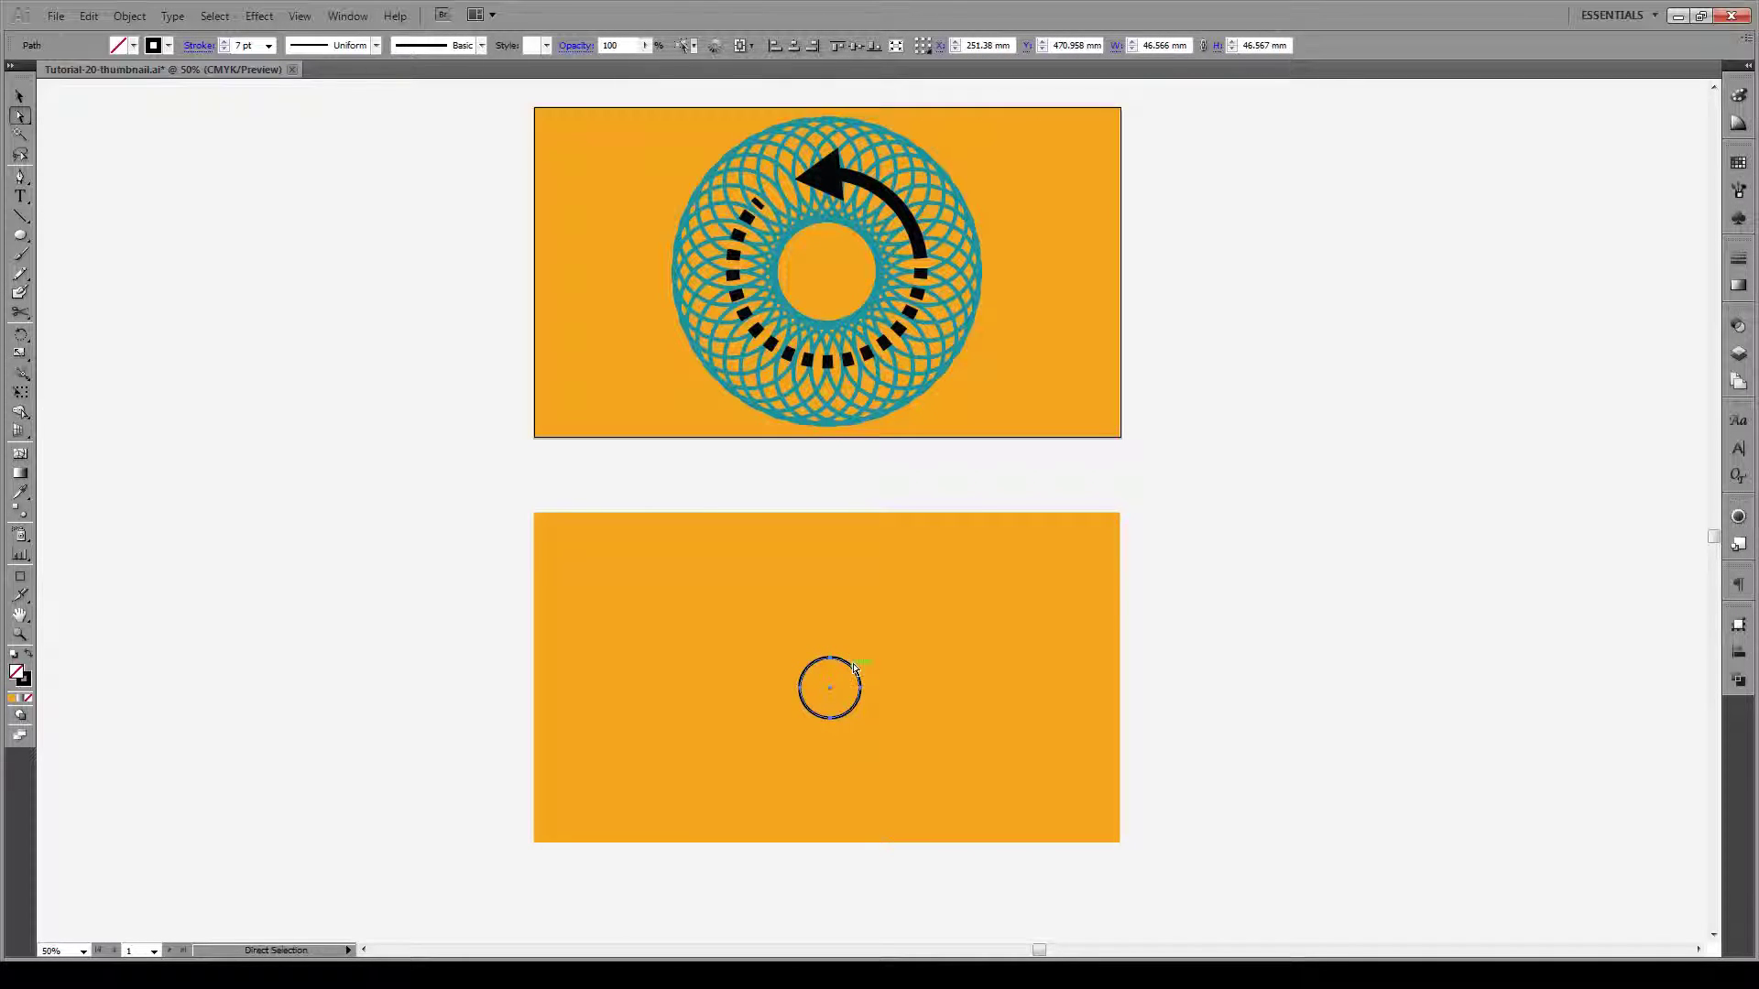
- Duplicate the circle directly above the original so they touch, and move both circles up about 16 mm
left_click_drag(851, 666, 854, 607)
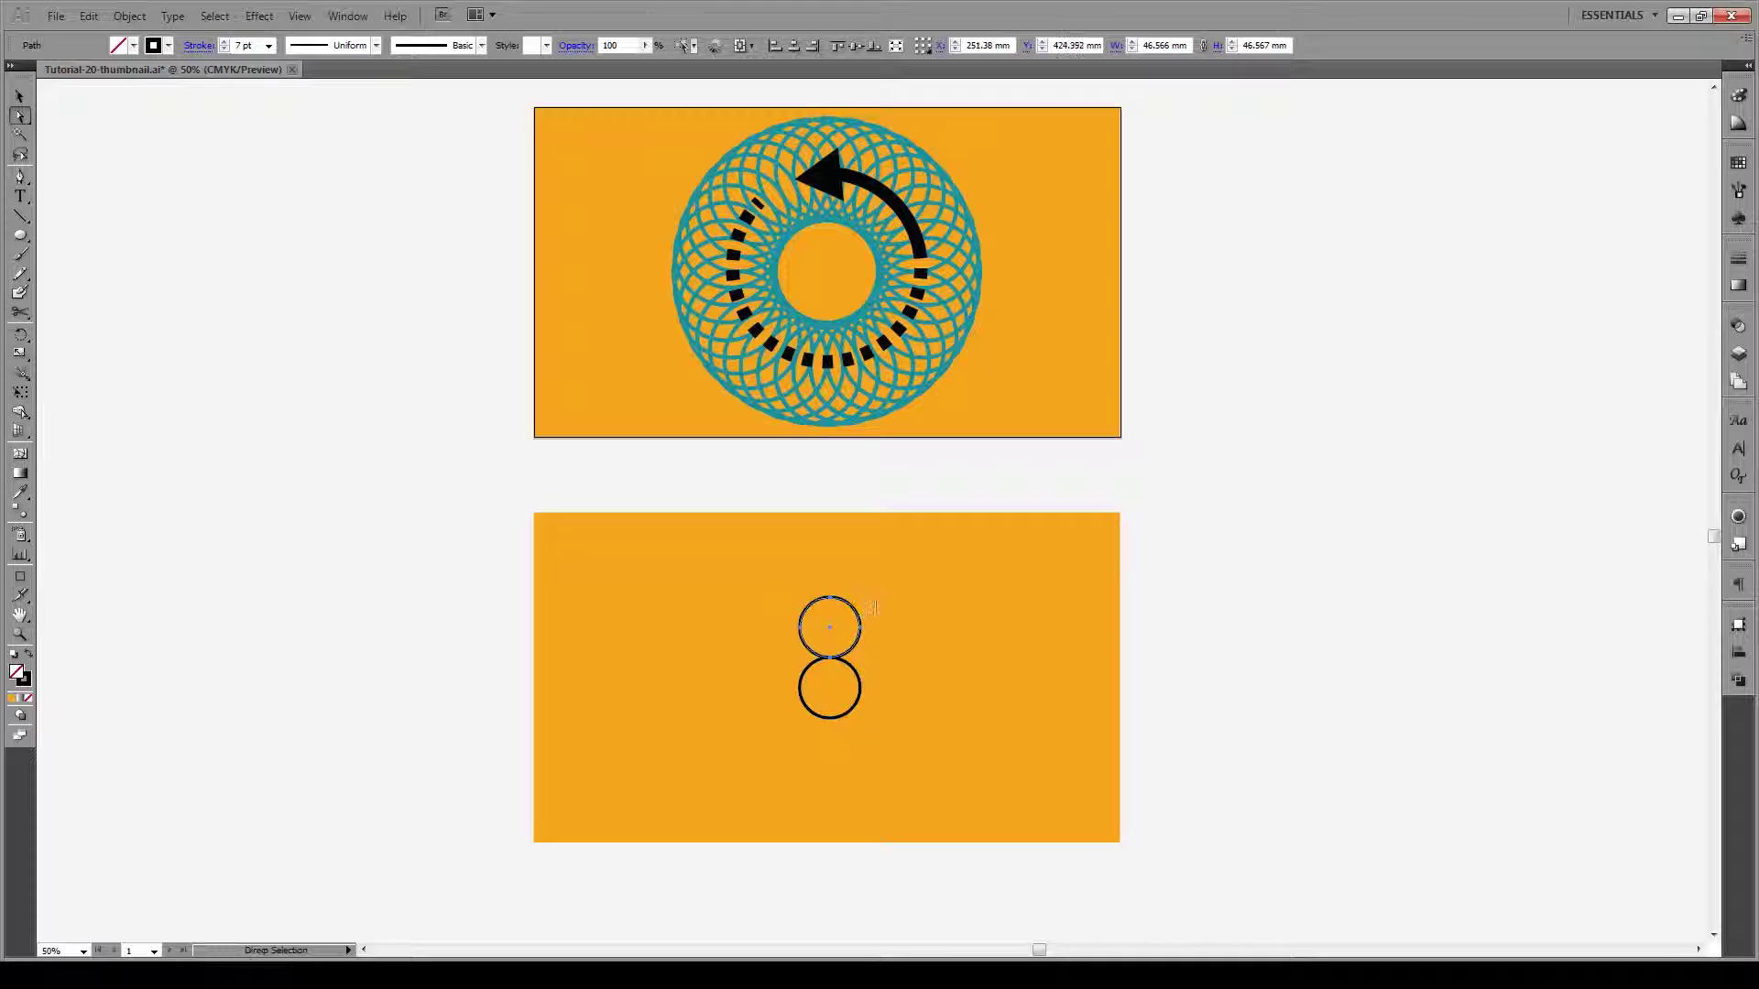
left_click(858, 687, "shift")
left_click_drag(857, 687, 859, 666)
left_click(917, 635)
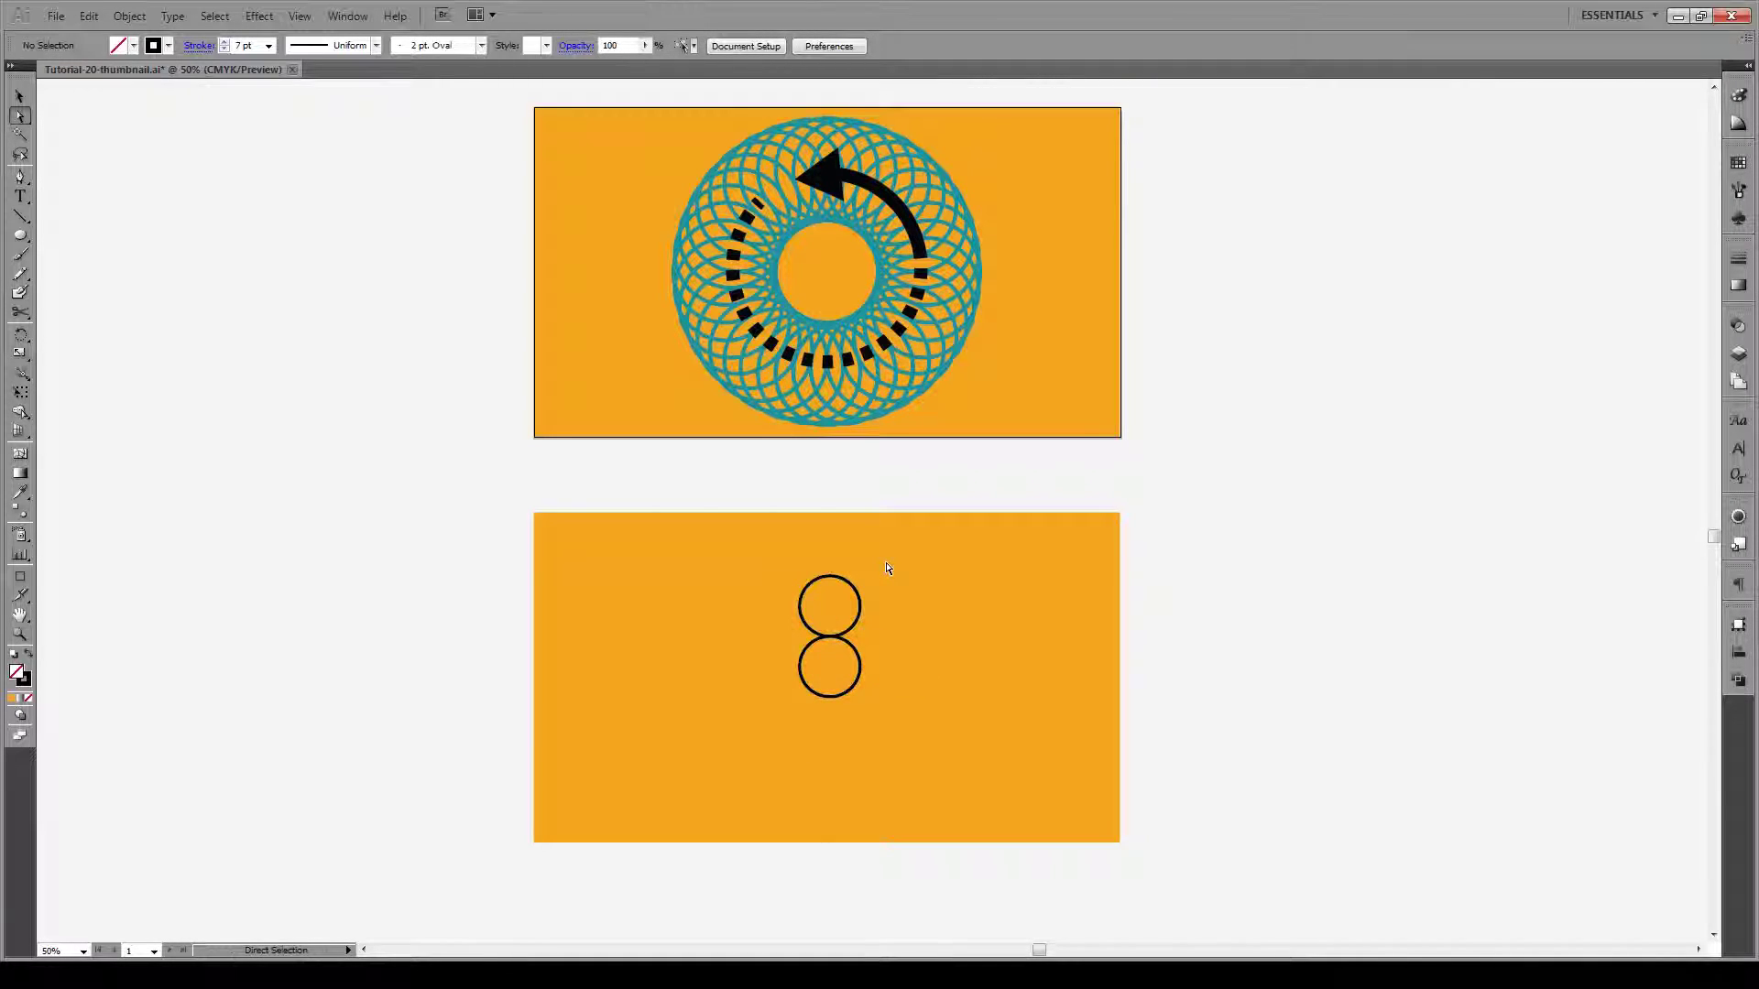
- Start a numeric rotation of the upper circle around the center of the lower circle, keeping the circles in view
key("v")
left_click(815, 606)
key("r")
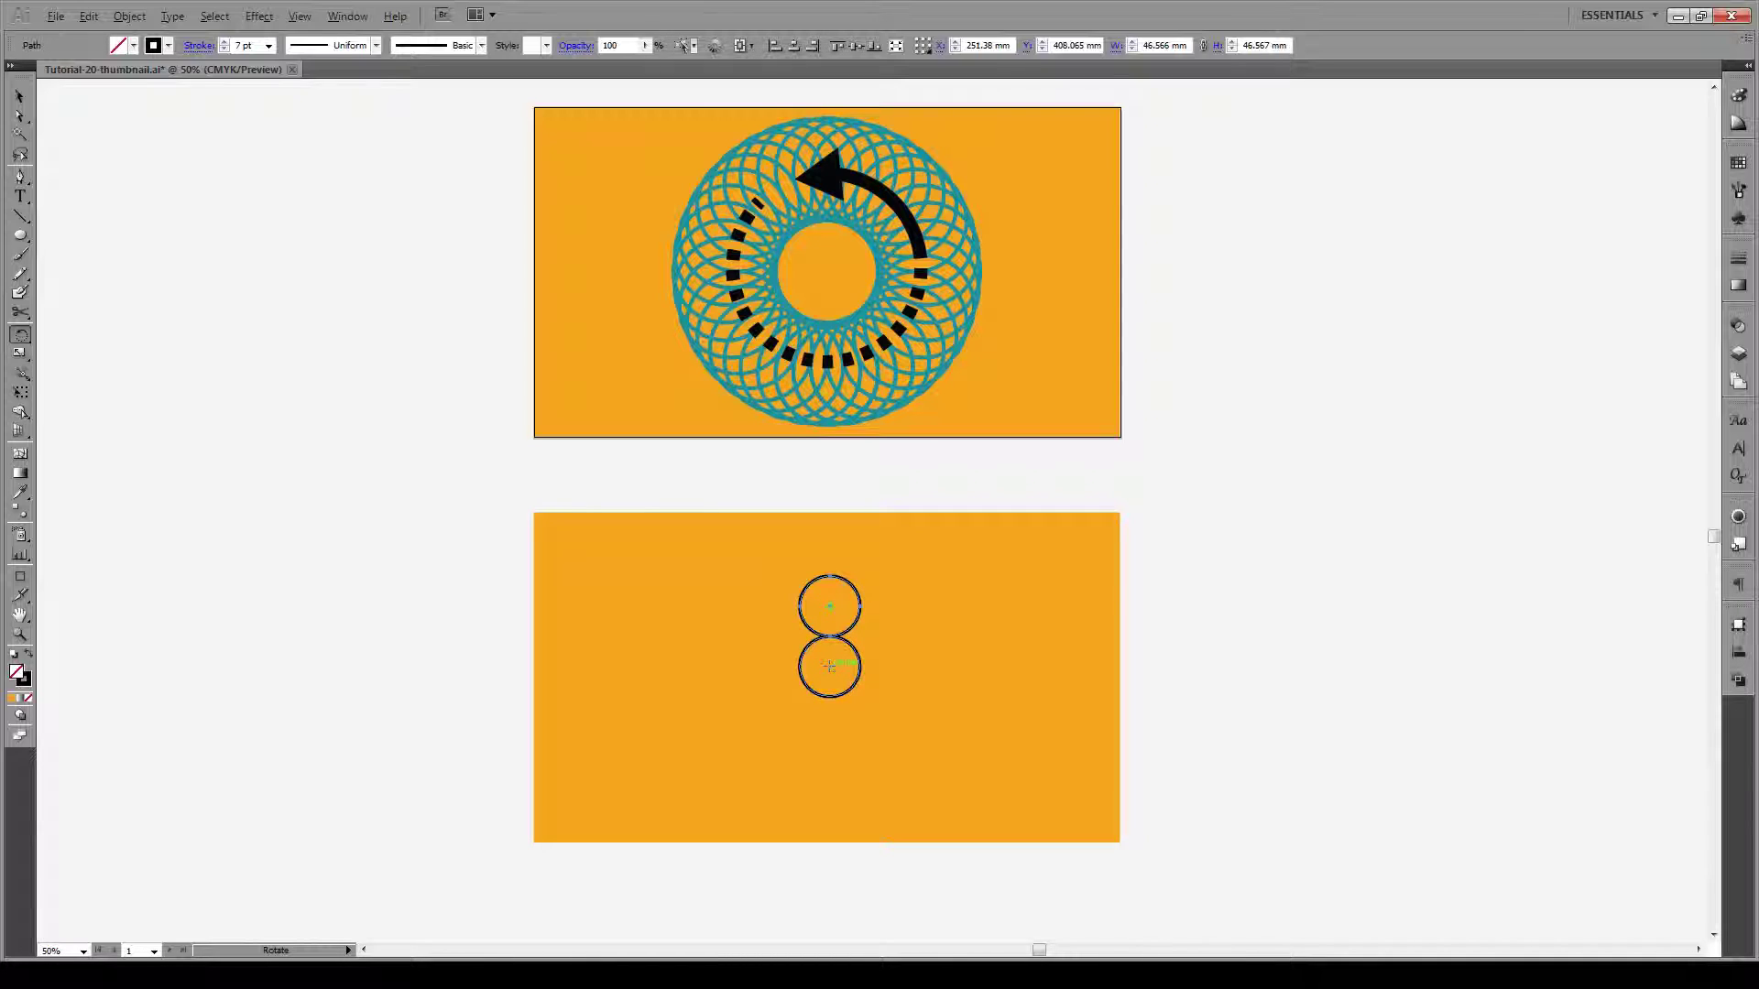
left_click(829, 666, "alt")
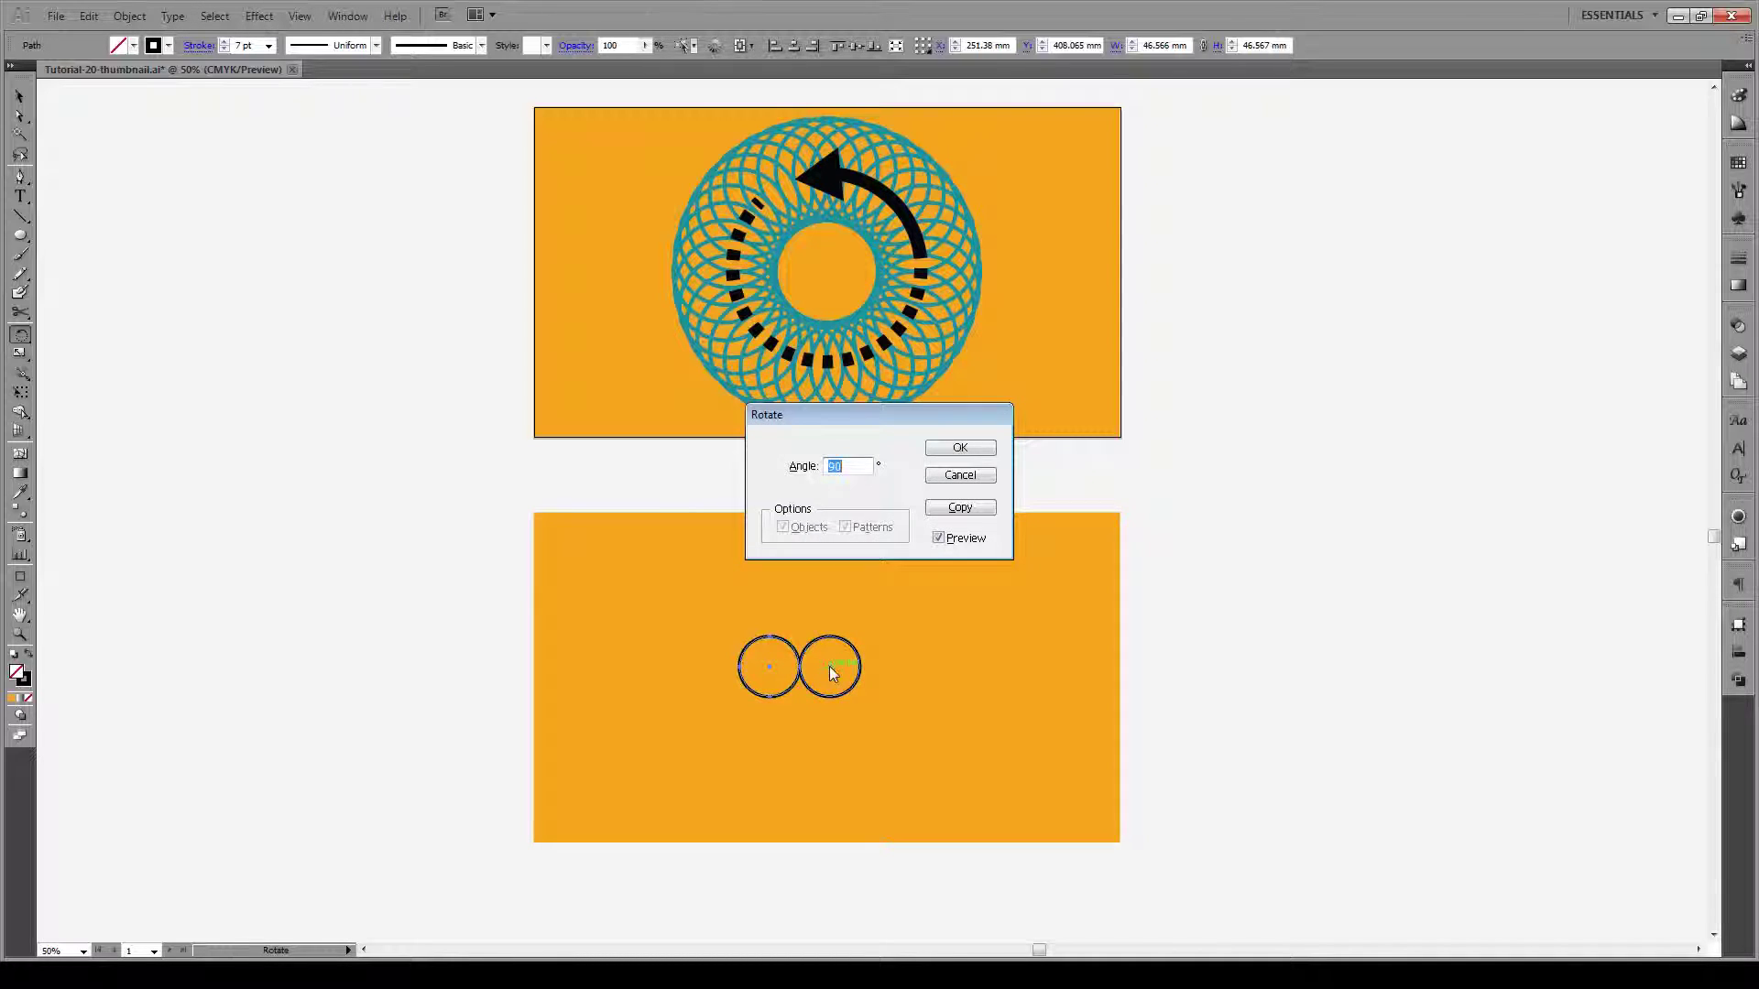
left_click_drag(861, 410, 1067, 438)
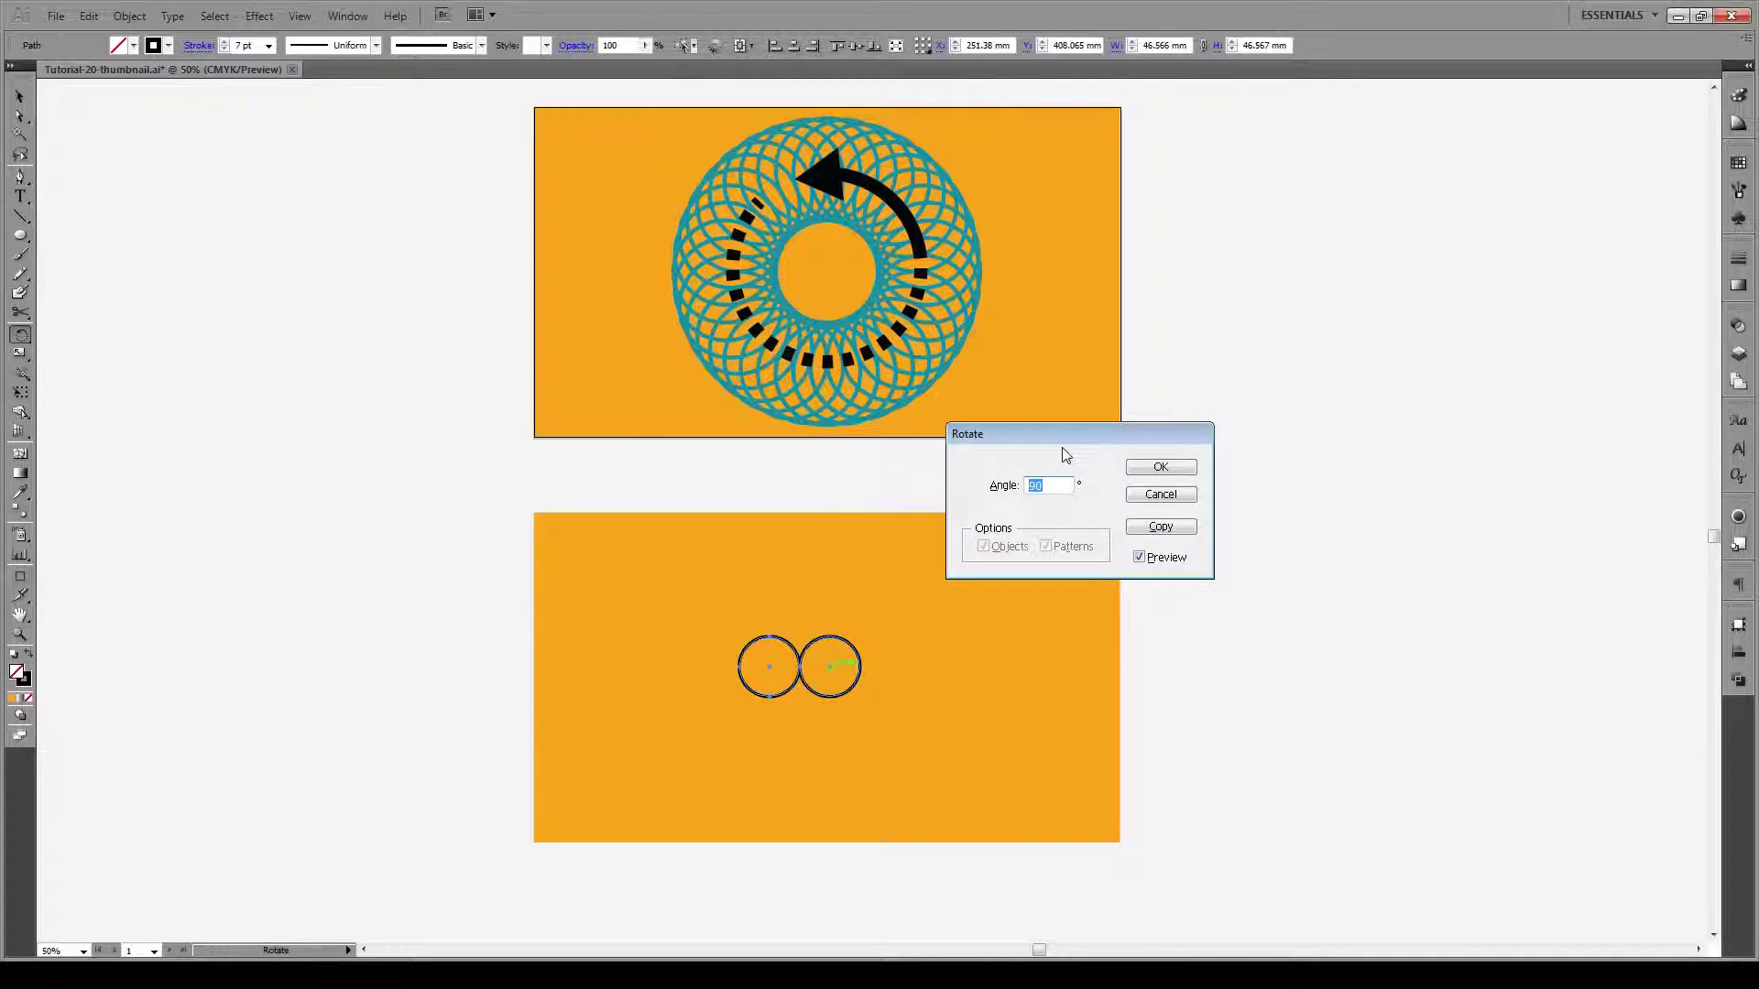
- Preview rotating the upper circle around the lower one by 10° and by -10°
type("10")
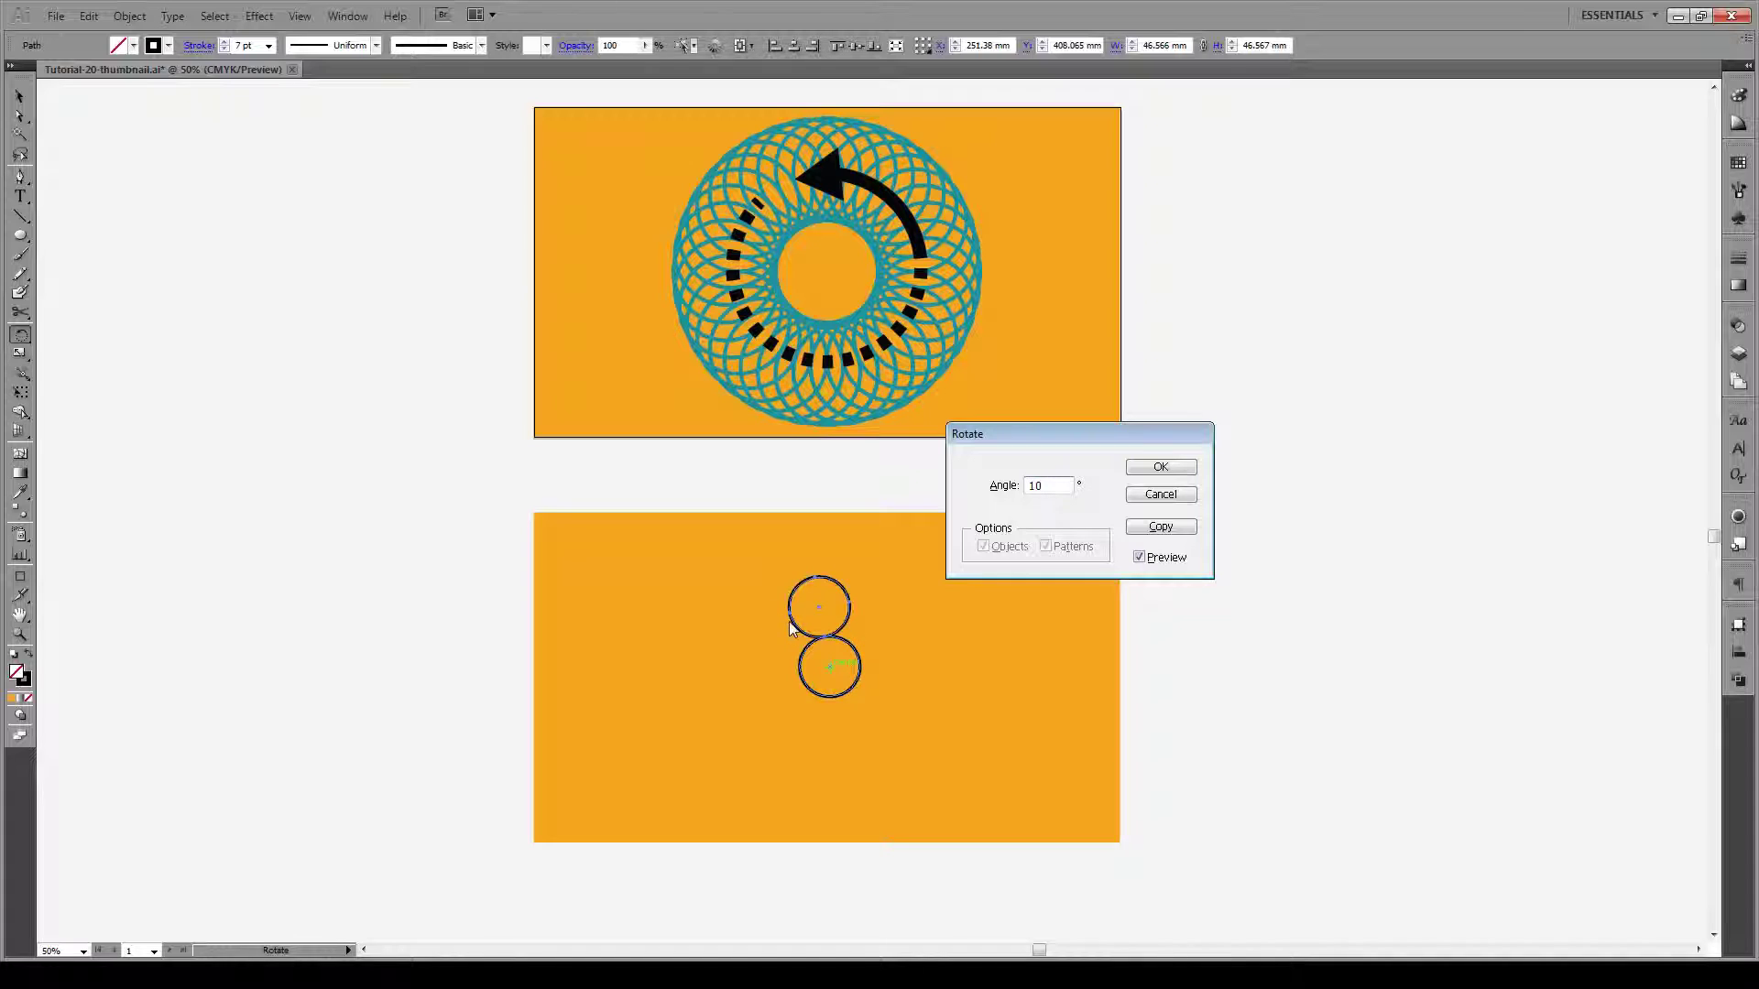
double_click(1035, 485)
type("-10")
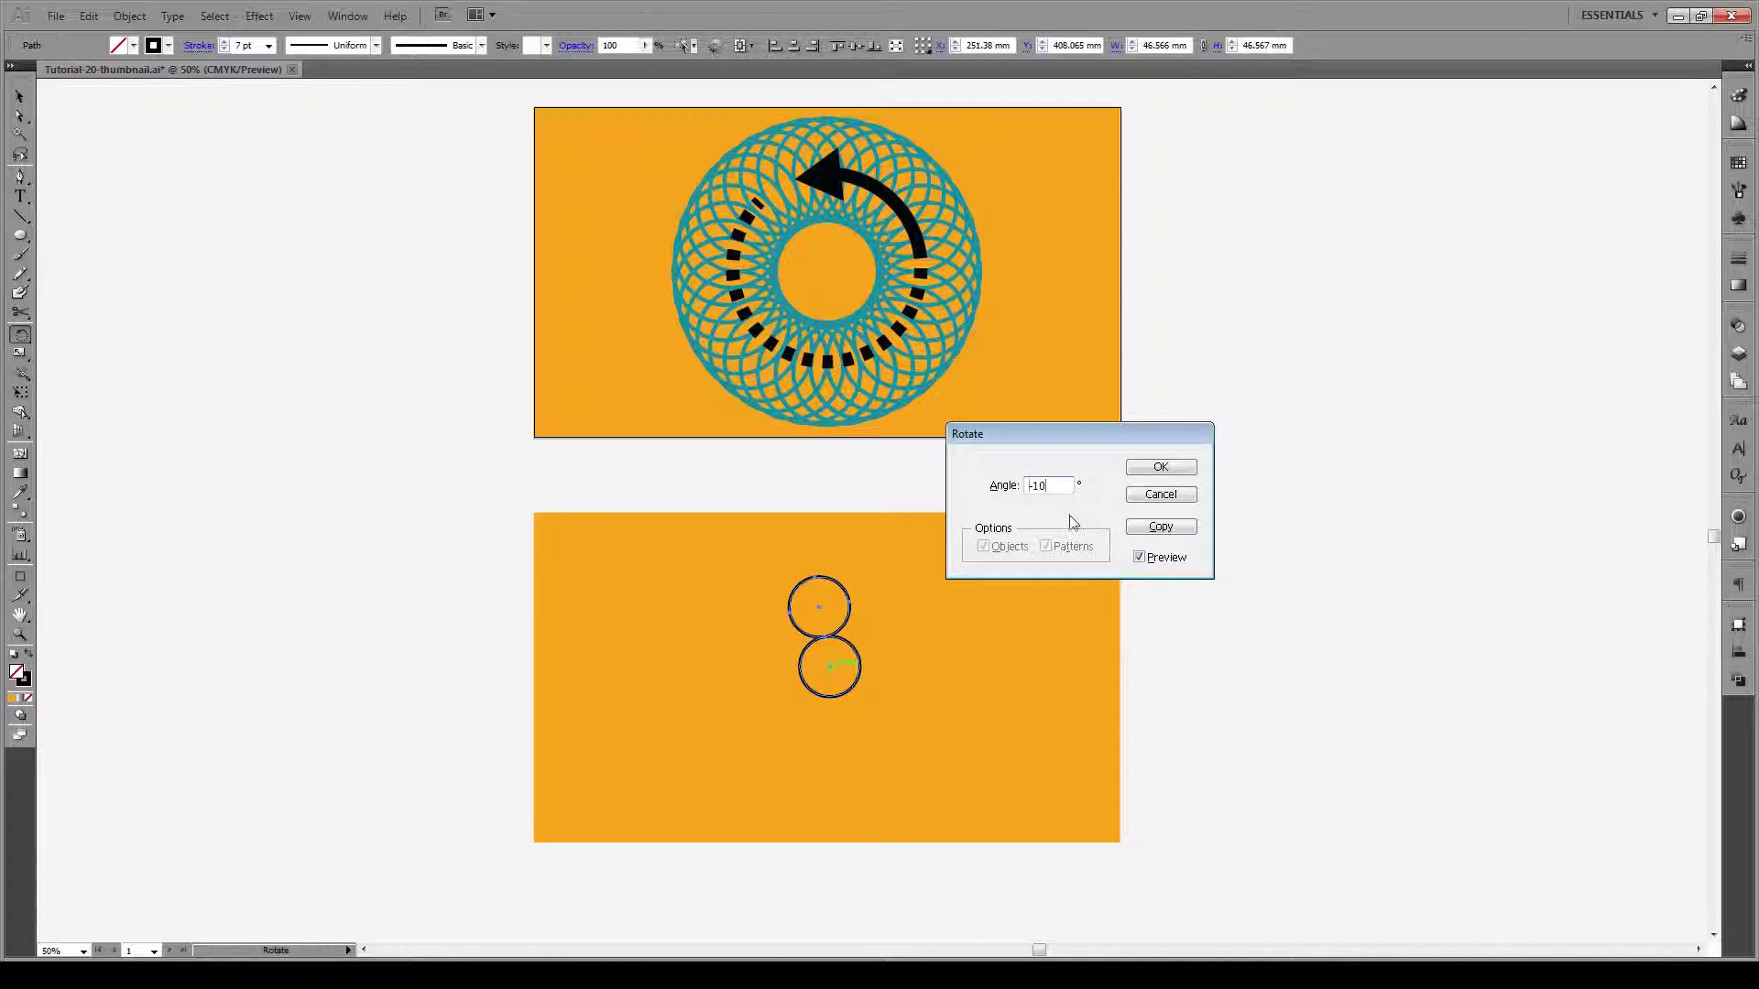
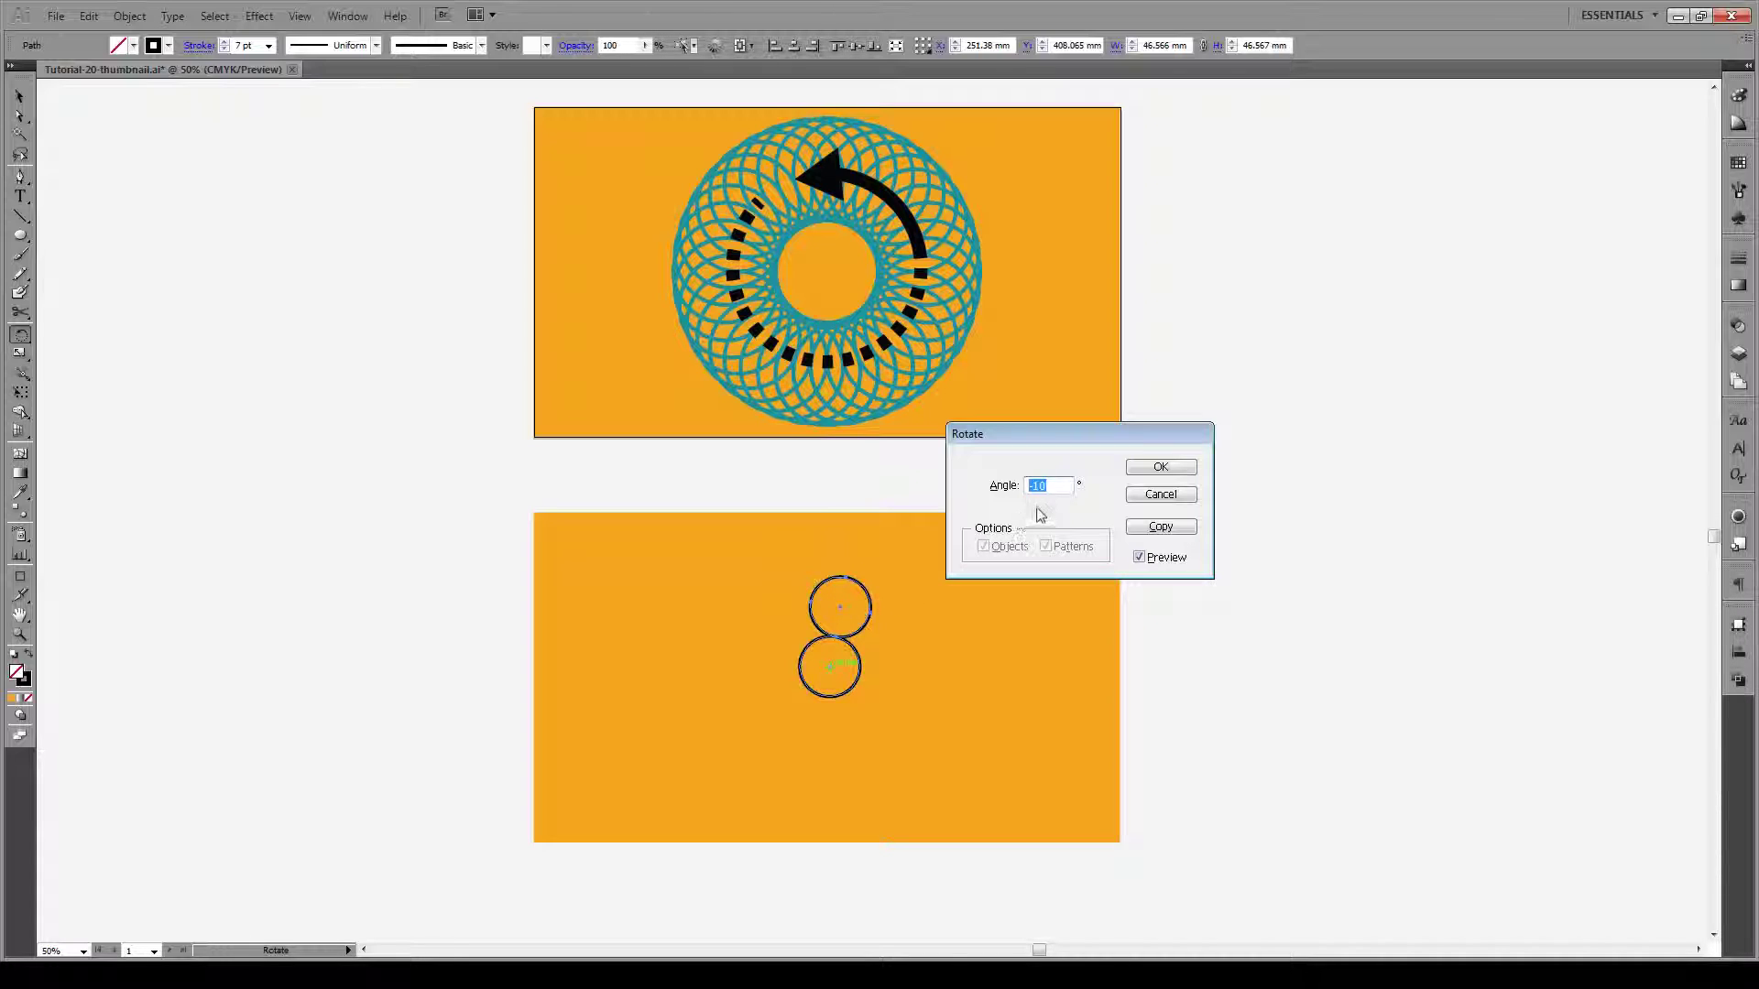
- Create a copy of the upper circle rotated by 360/20 degrees around the lower circle's center
type("360")
type("20")
left_click(1160, 527)
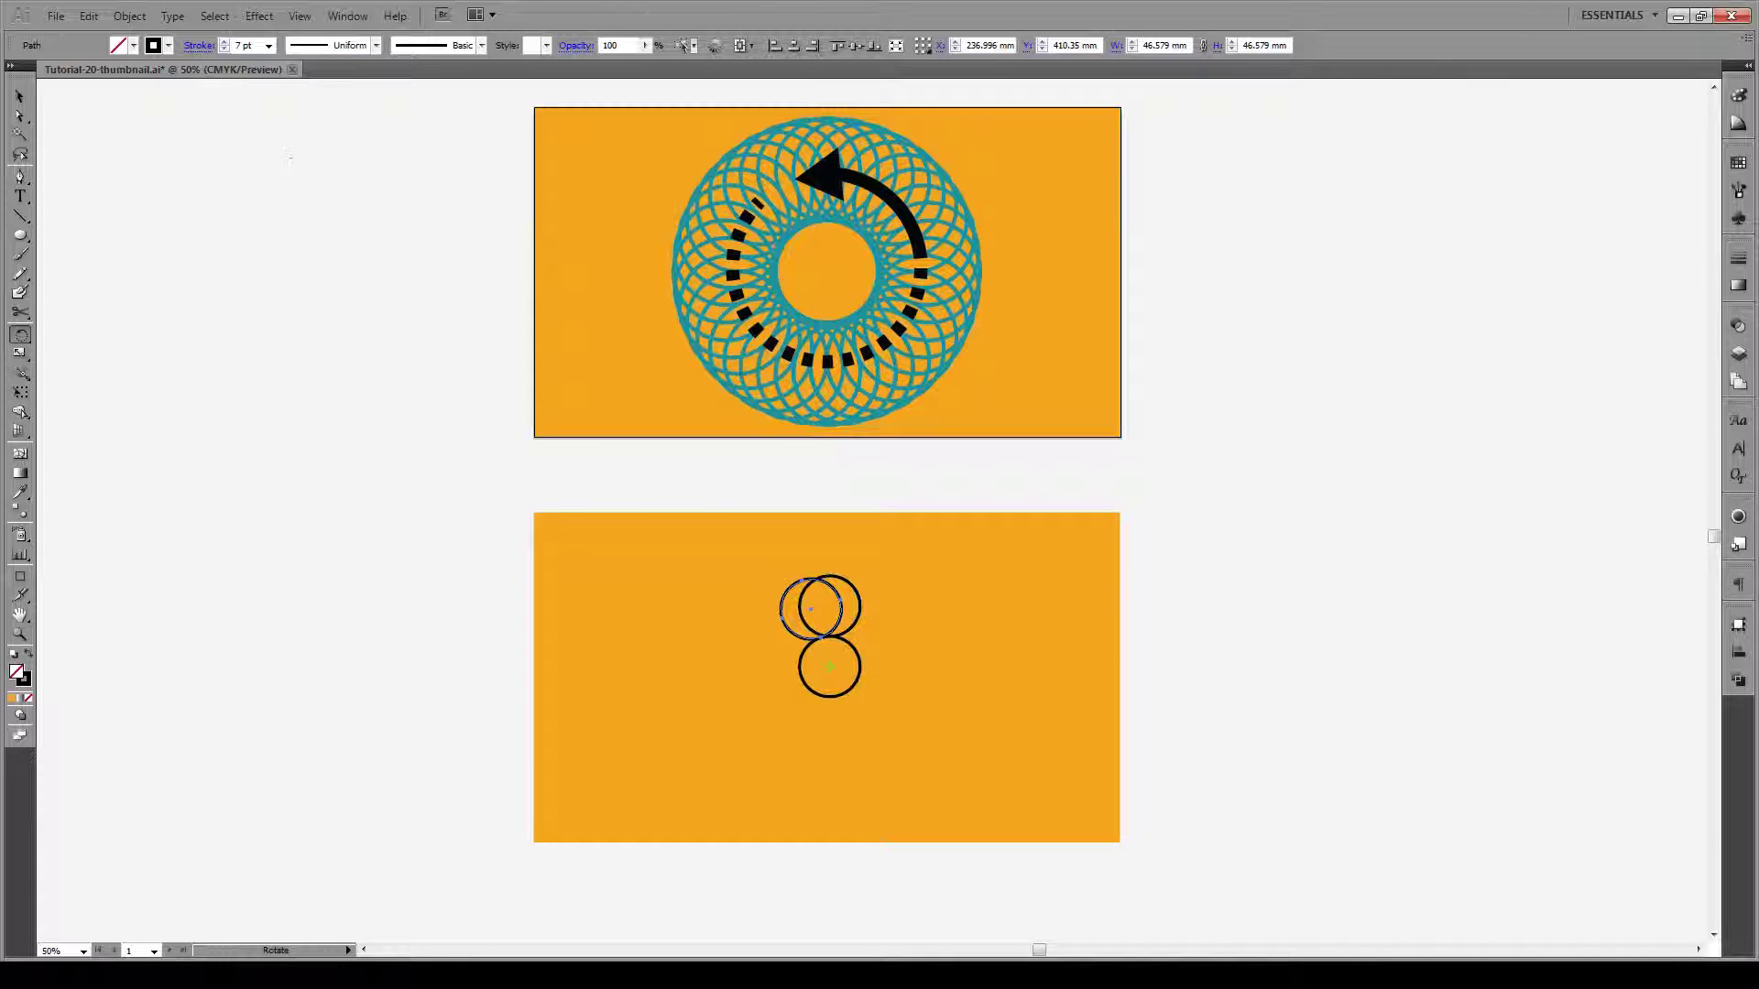
left_click(129, 15)
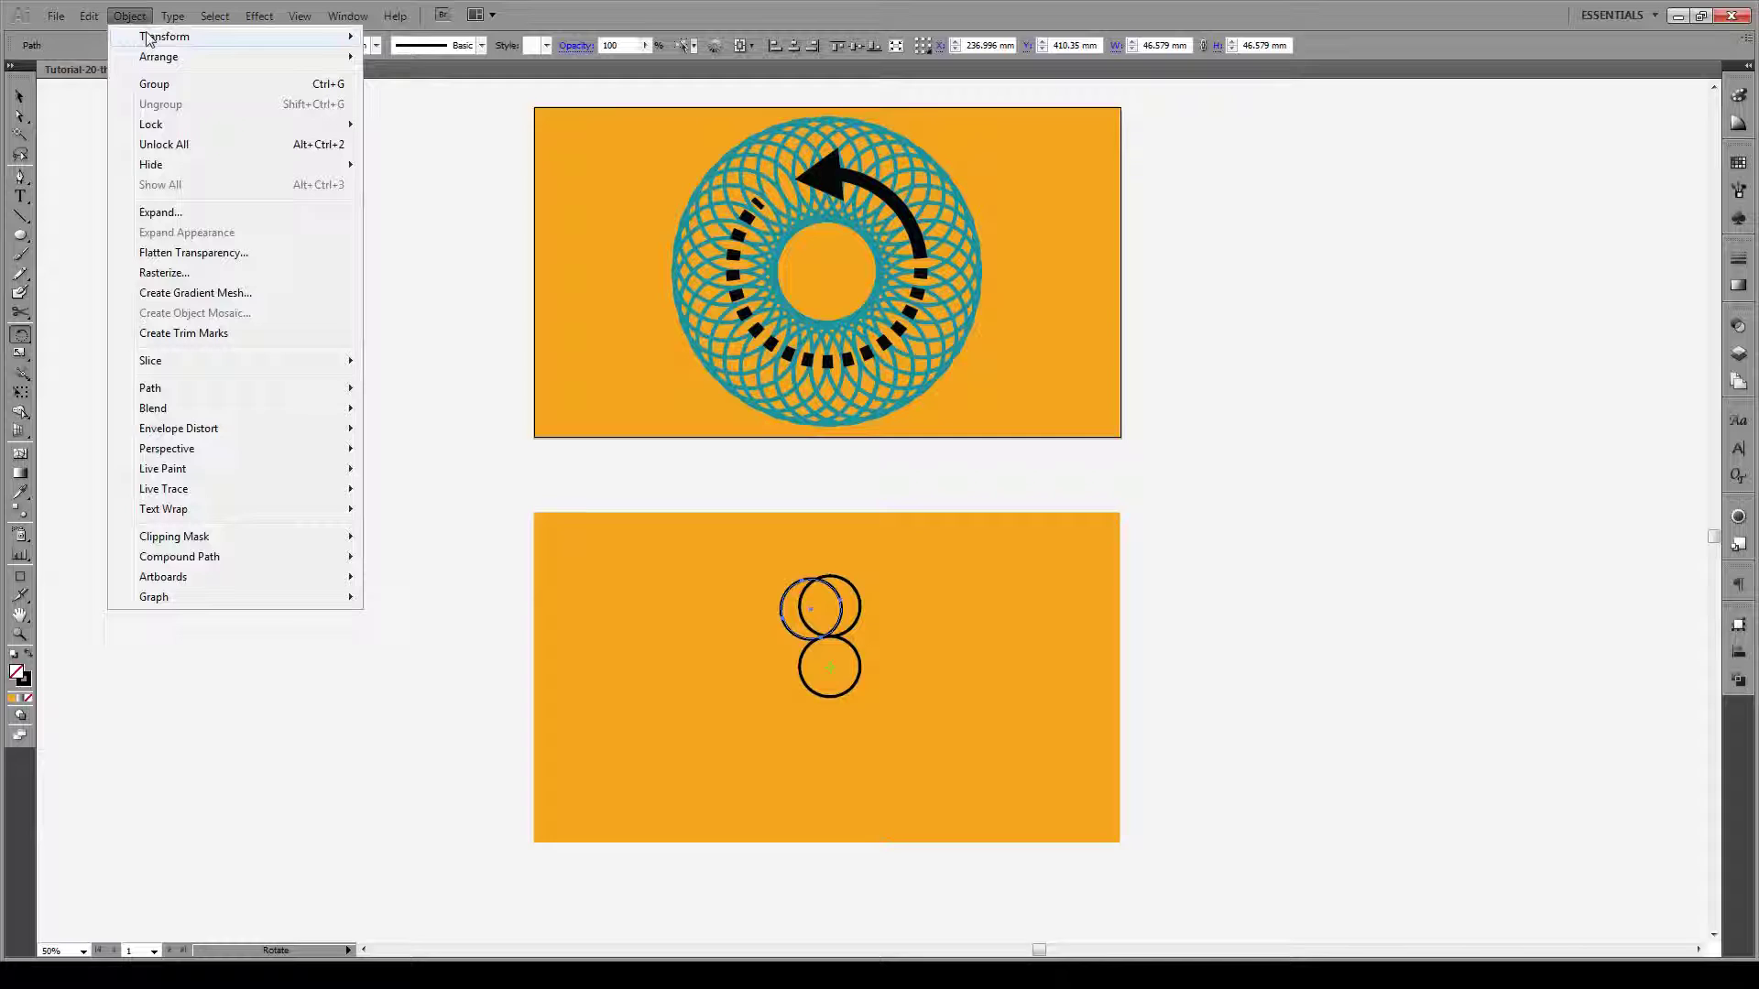
mouse_move(395, 16)
mouse_move(129, 15)
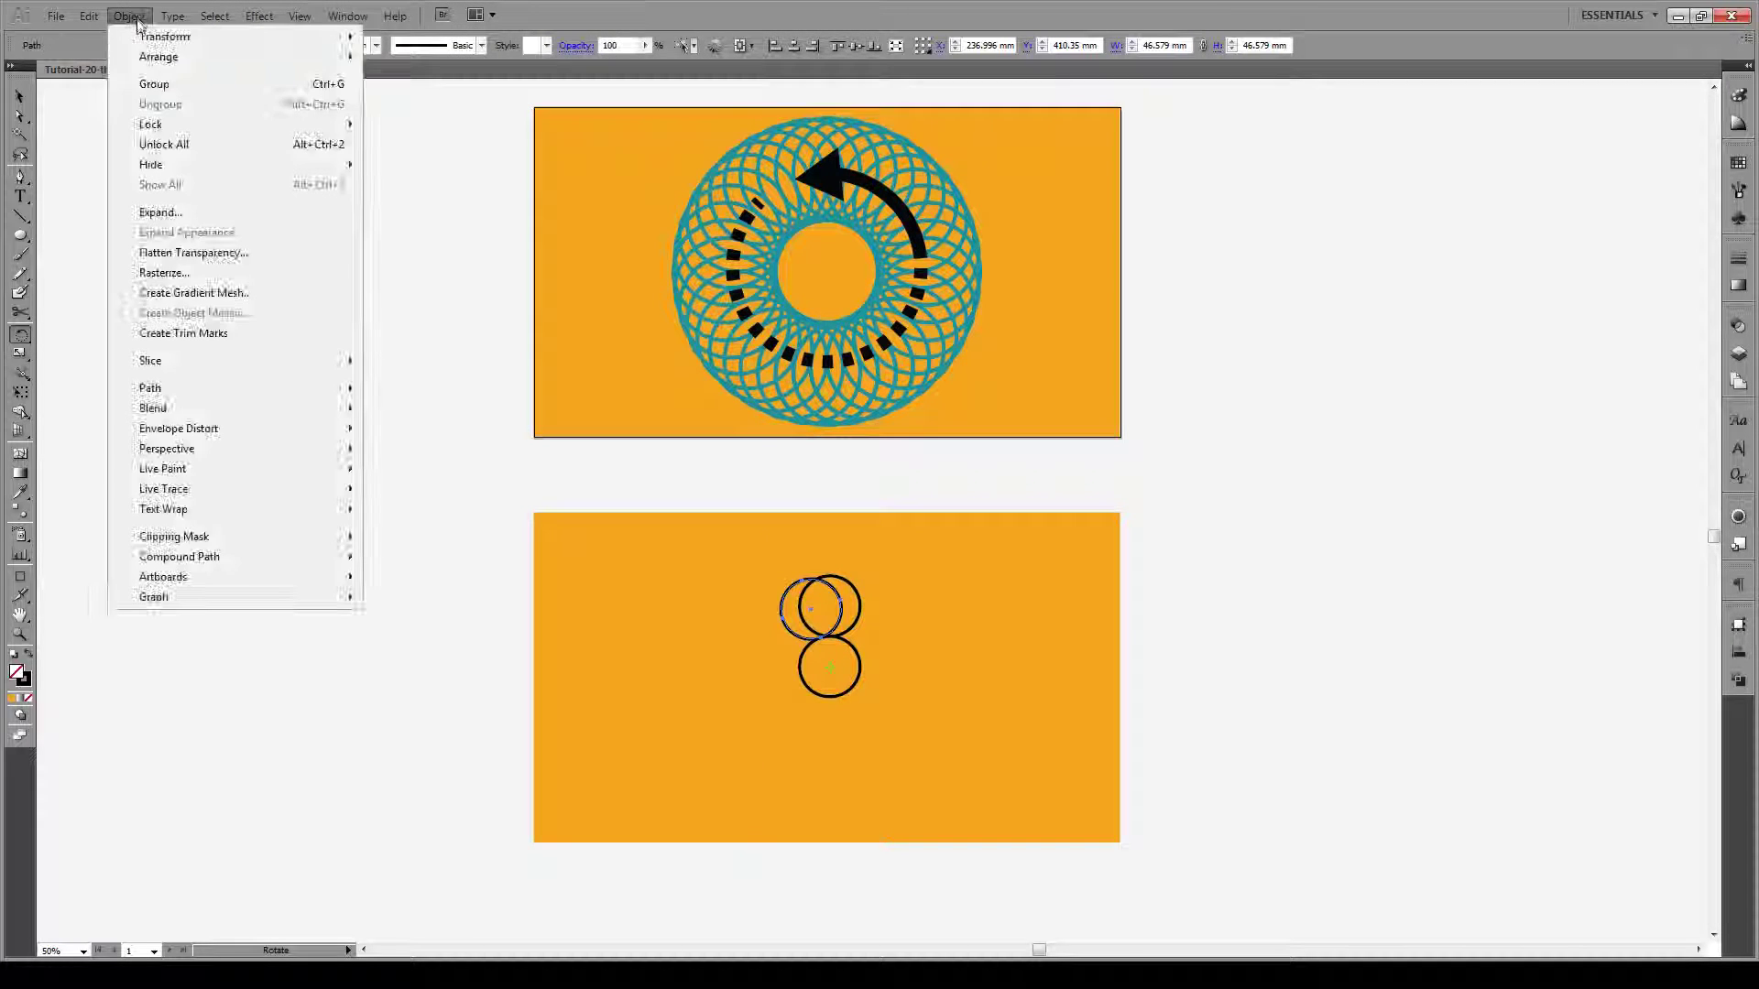
mouse_move(202, 37)
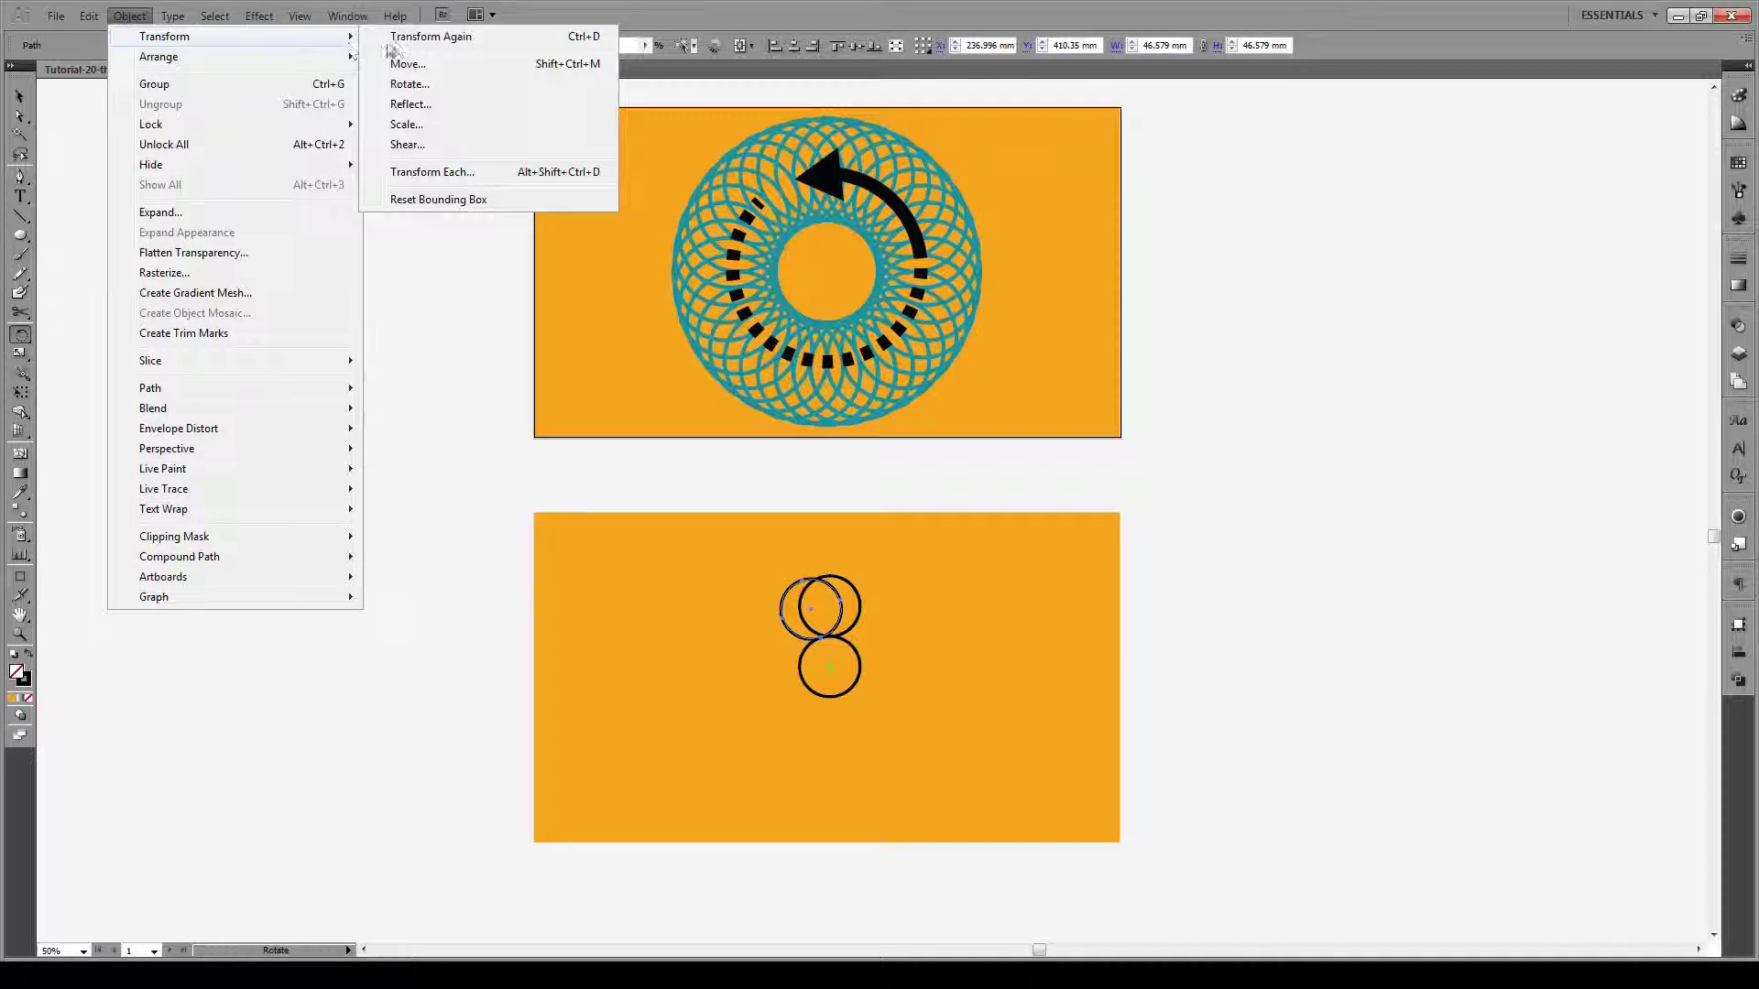
left_click(722, 14)
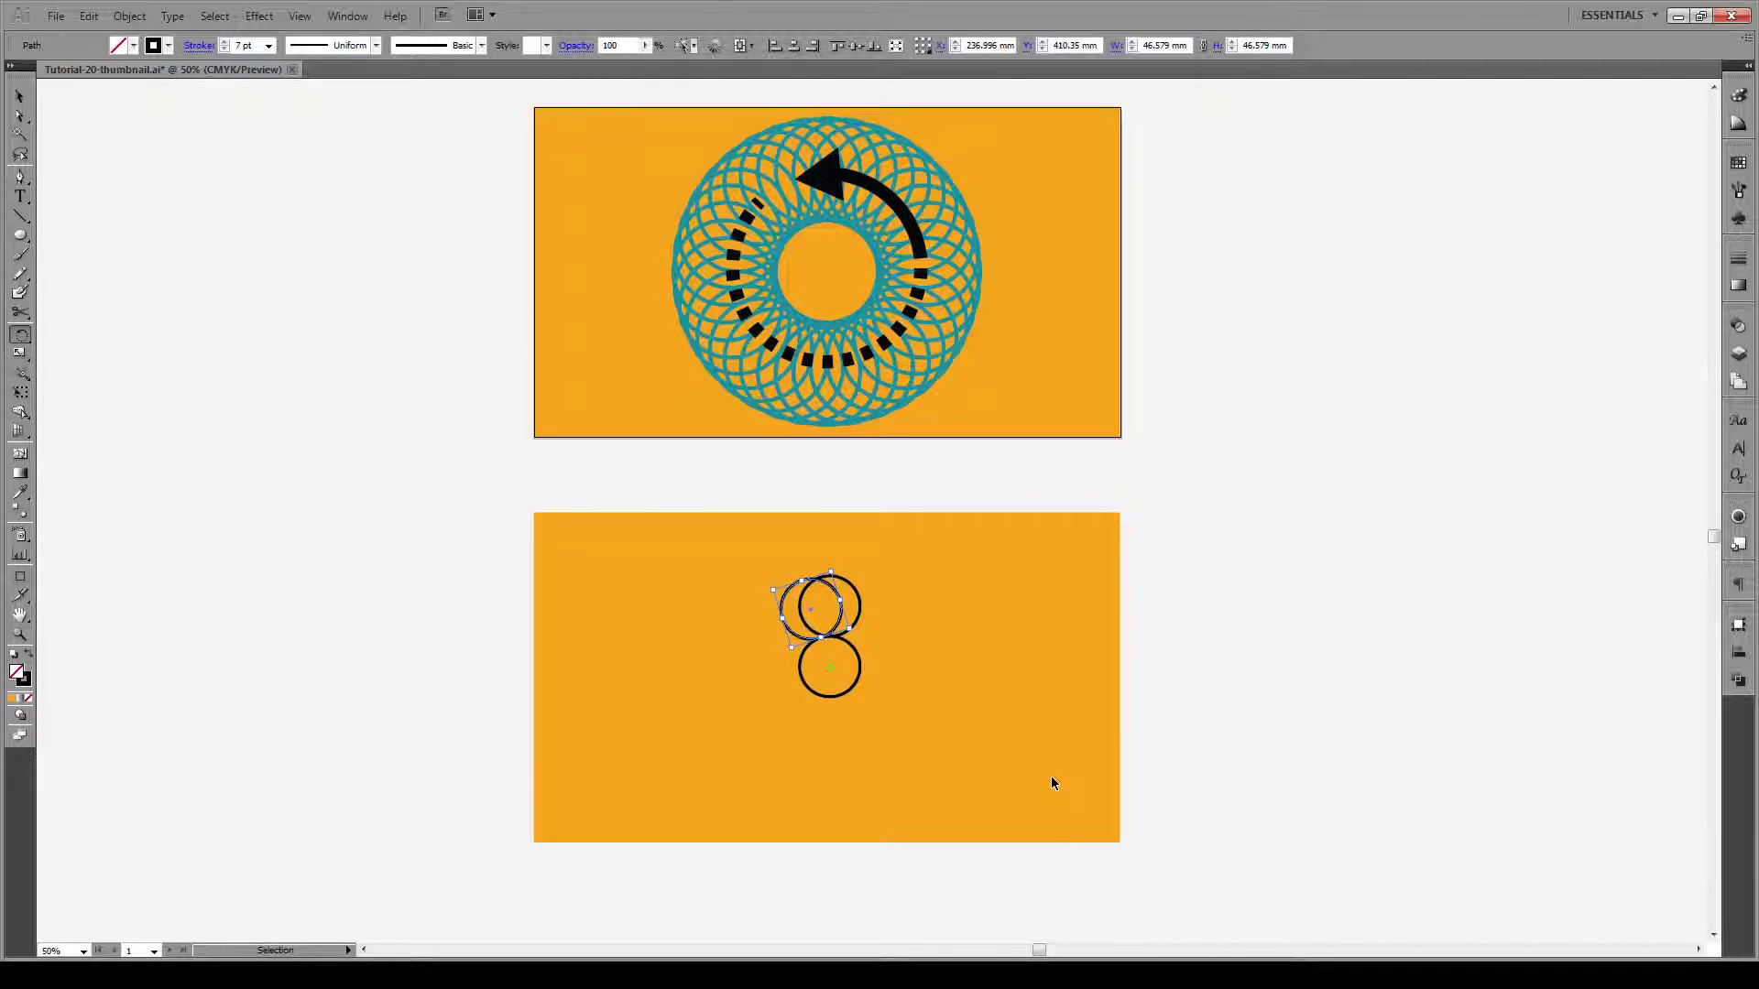
- Repeat the rotated copy around the central circle until the circles form a closed ring
key("ctrl+d")
key("ctrl+d")
key("ctrl+d")
key("ctrl+d")
key("ctrl+d")
key("ctrl+d")
key("ctrl+d")
key("ctrl+d")
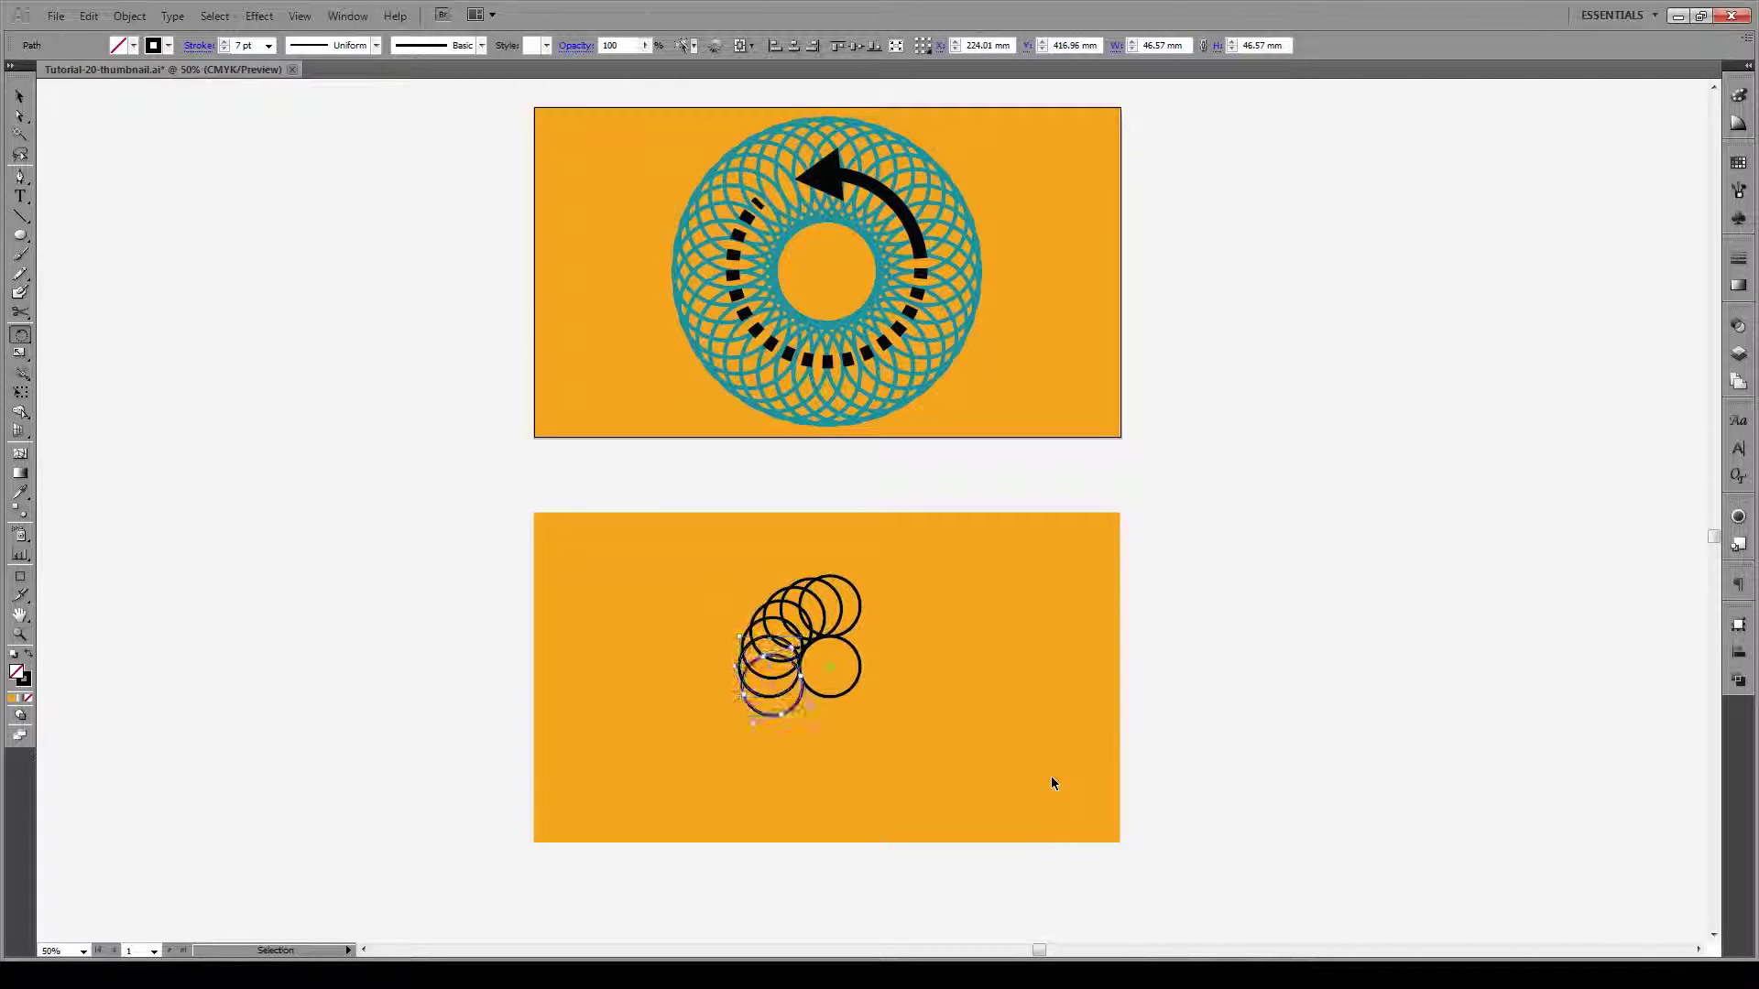
key("ctrl+d")
key("ctrl+d")
key("ctrl+d")
key("ctrl+d")
key("ctrl+d")
key("ctrl+d")
key("ctrl+d")
key("ctrl+d")
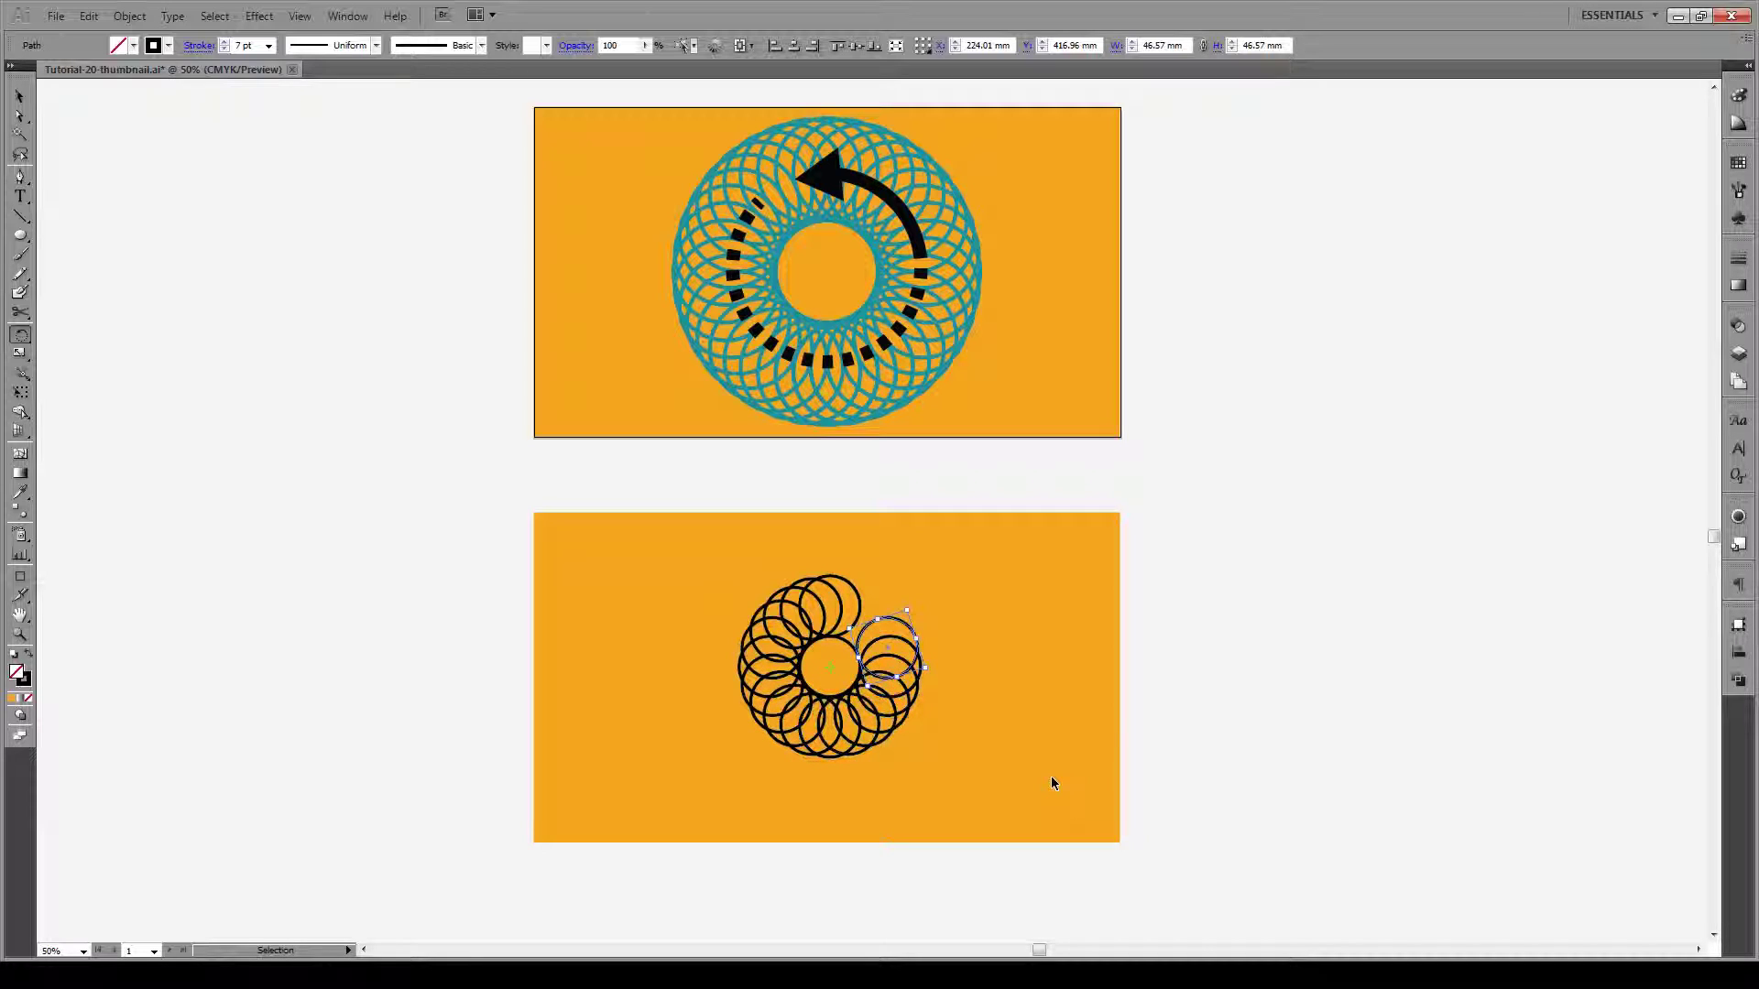
key("ctrl+d")
key("ctrl+d")
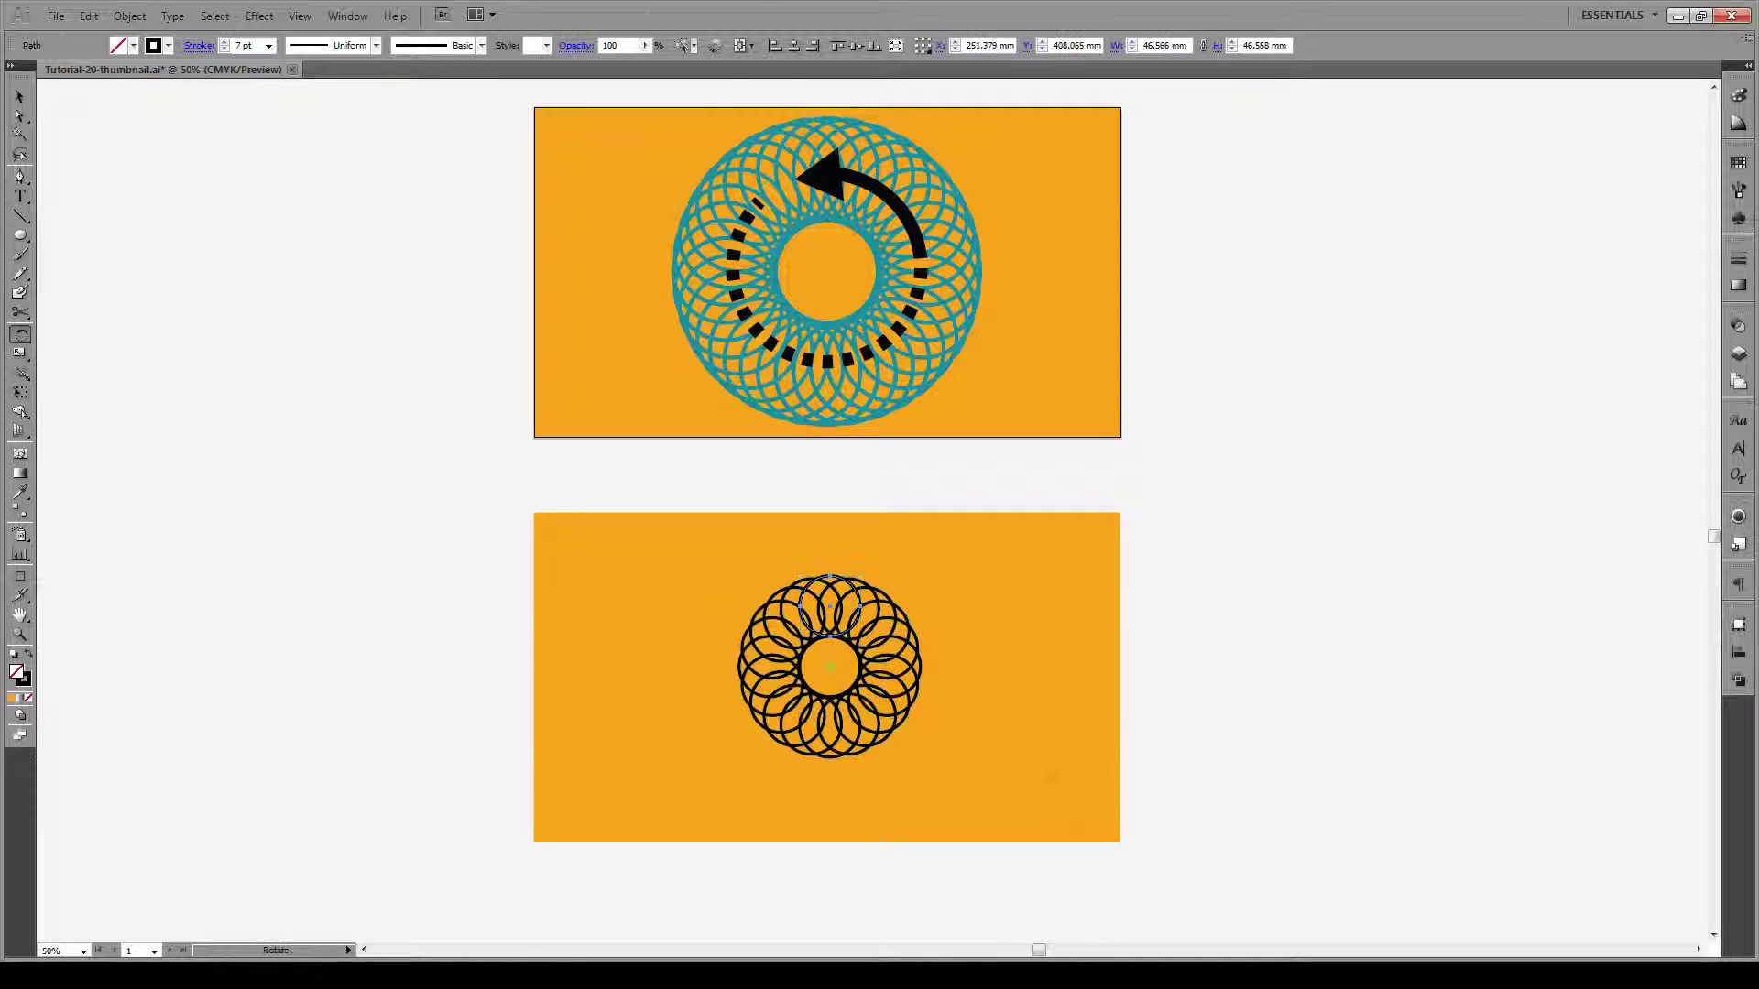
- Select the whole circular pattern and arrange it and a duplicate at the left and right sides of the lower orange rectangle
key("v")
left_click_drag(930, 555, 726, 795)
left_click_drag(847, 713, 1033, 713)
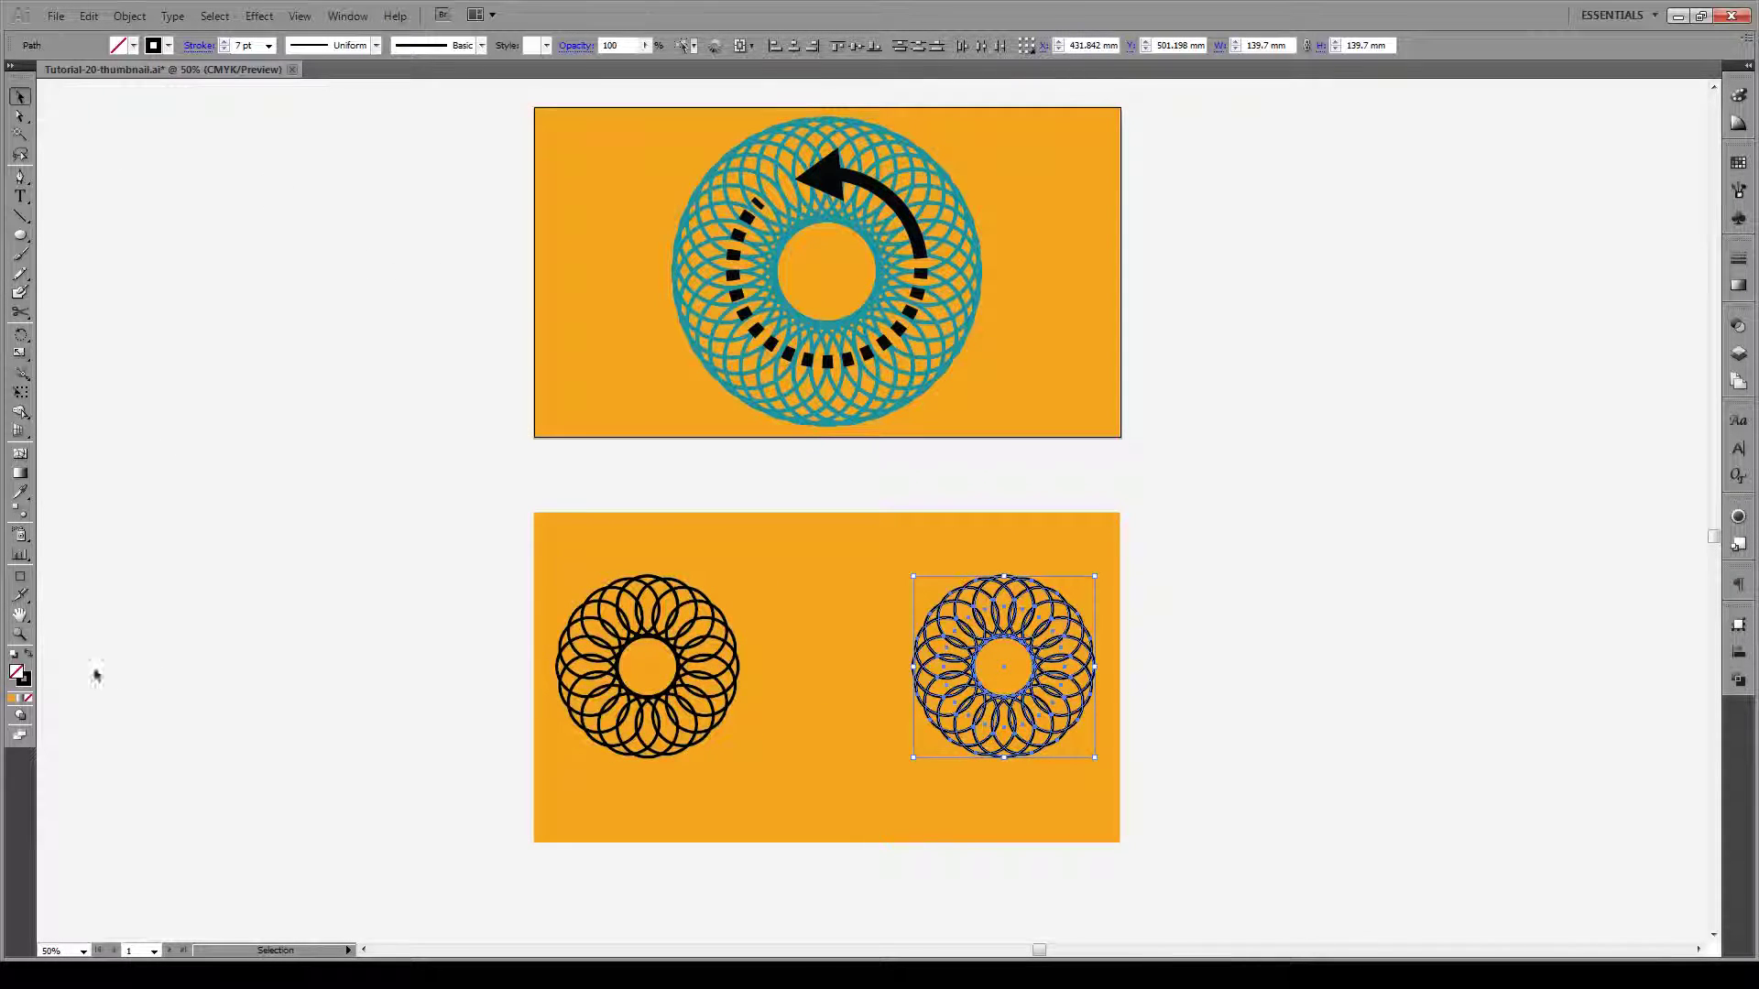
- Fill the circles of the right-hand pattern with the orange sampled from the background rectangle
left_click(12, 698)
left_click(20, 494)
left_click(870, 577)
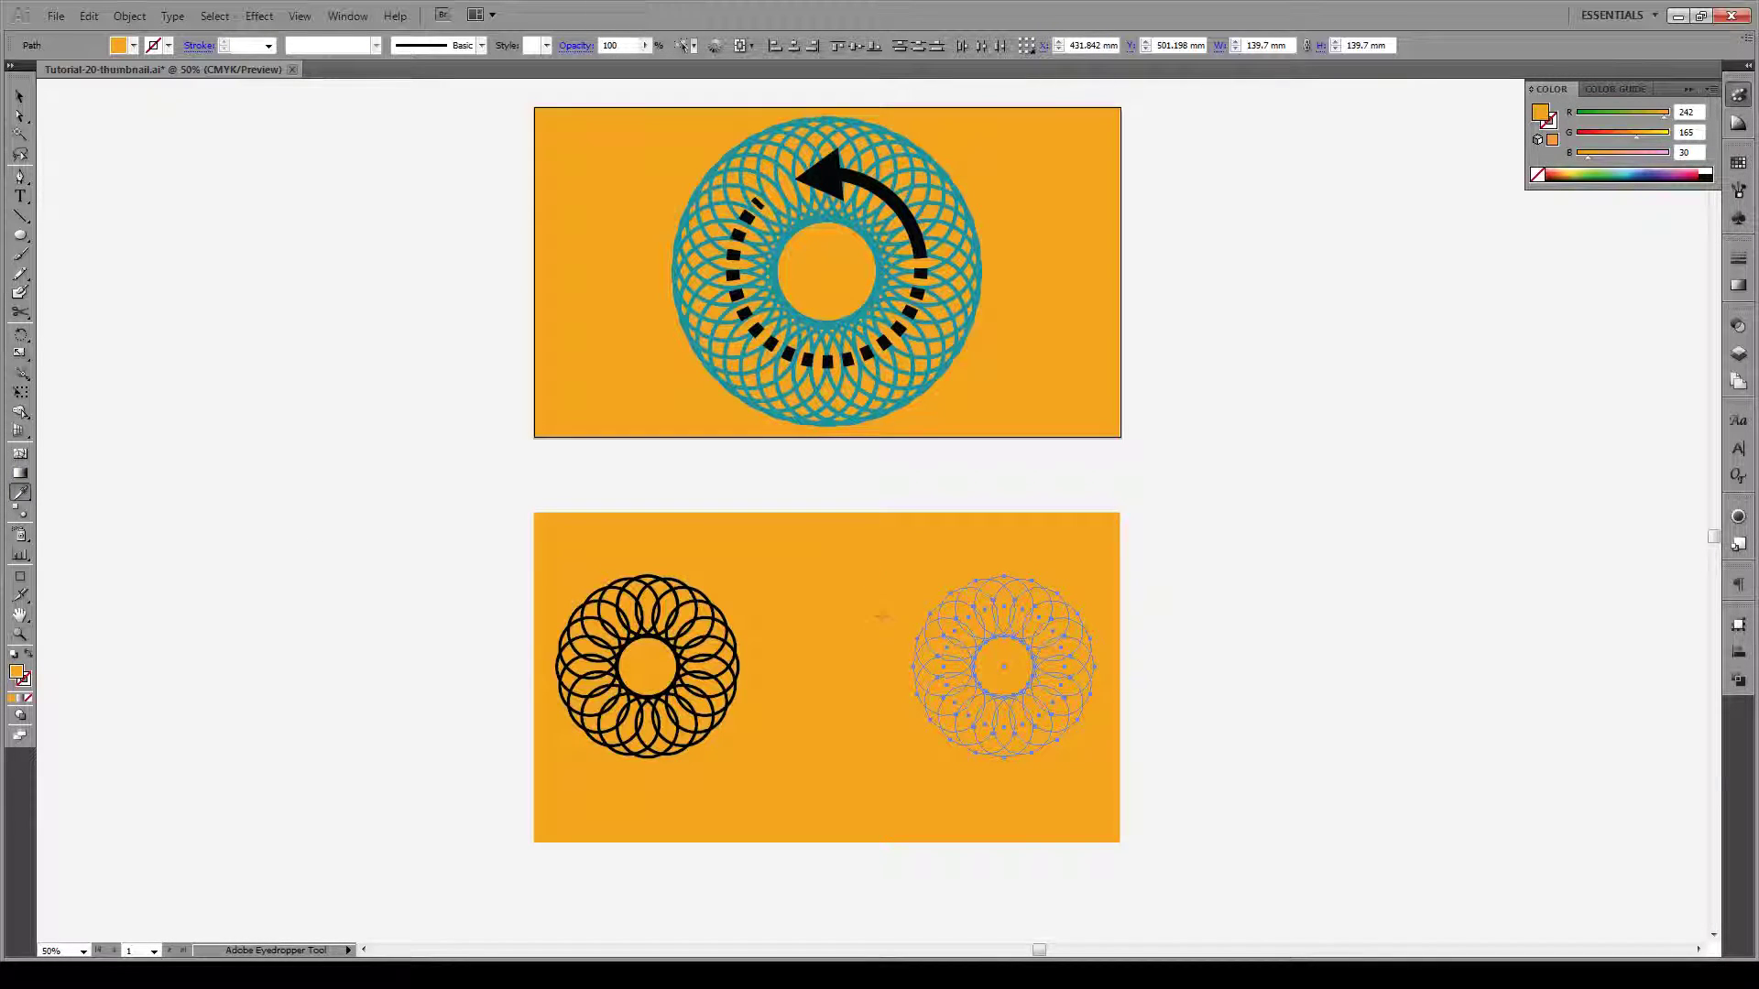
- Give the right-hand pattern's circles a near-black stroke (RGB 2, 2, 2) and deselect them
double_click(24, 679)
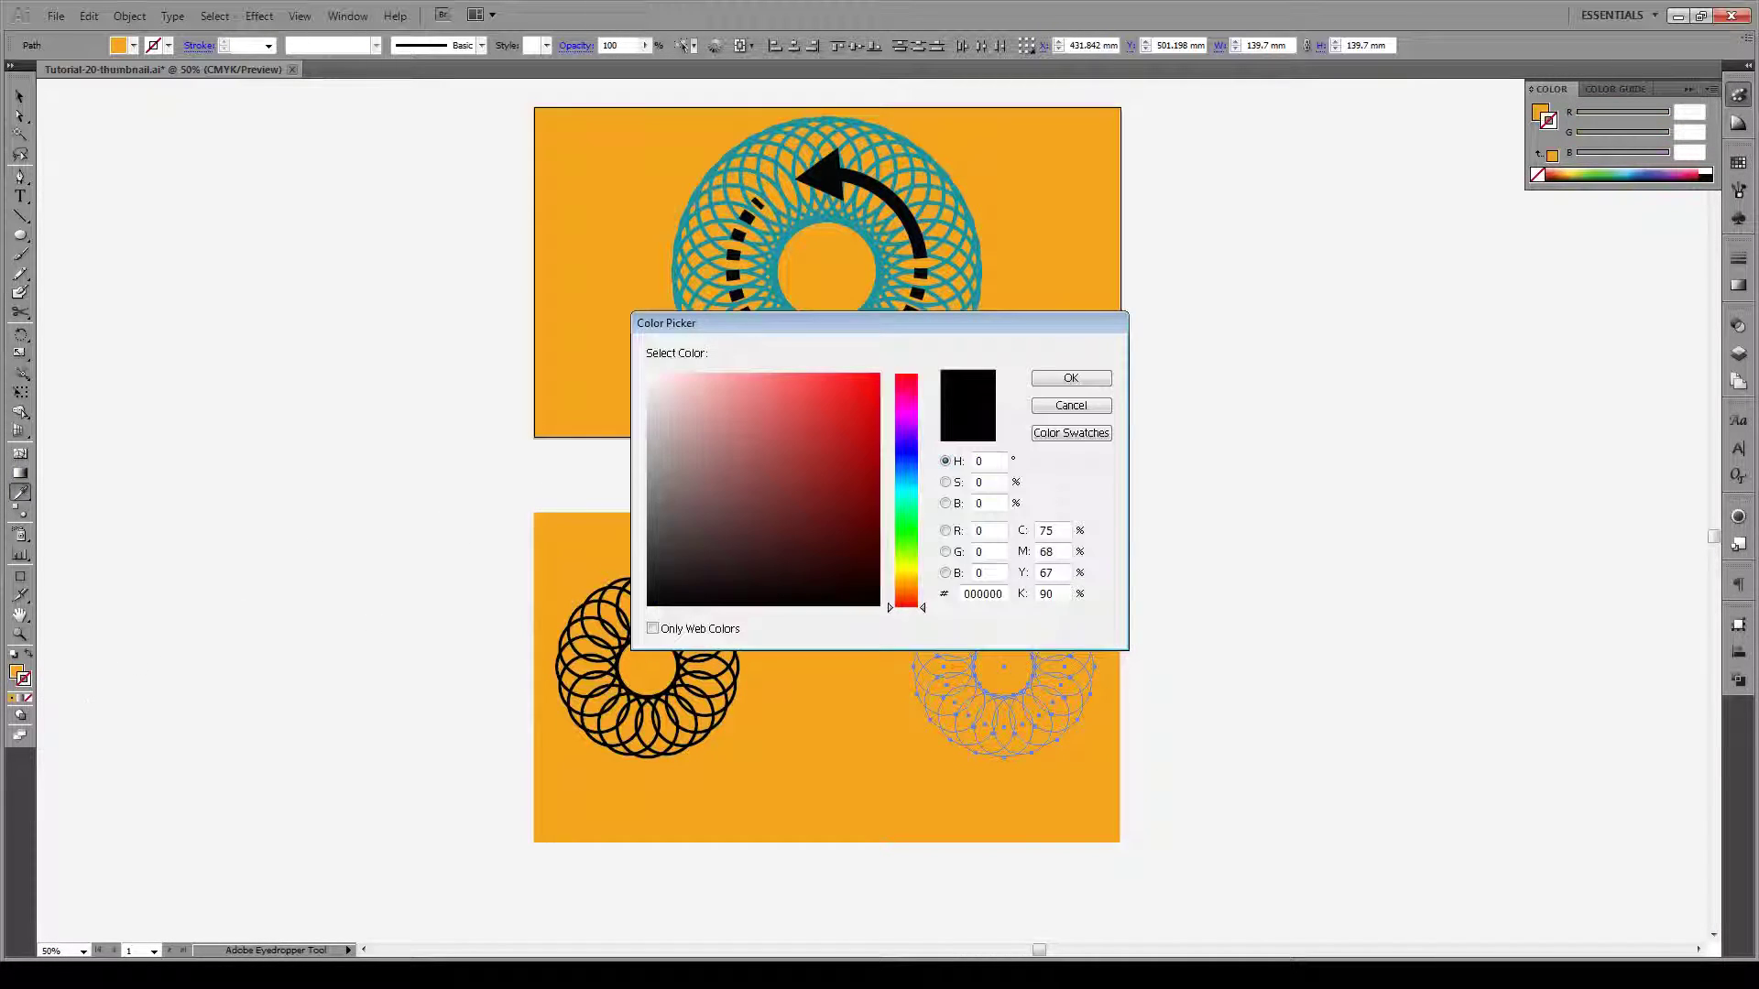
left_click(649, 602)
left_click(1070, 377)
key("v")
left_click(1141, 561)
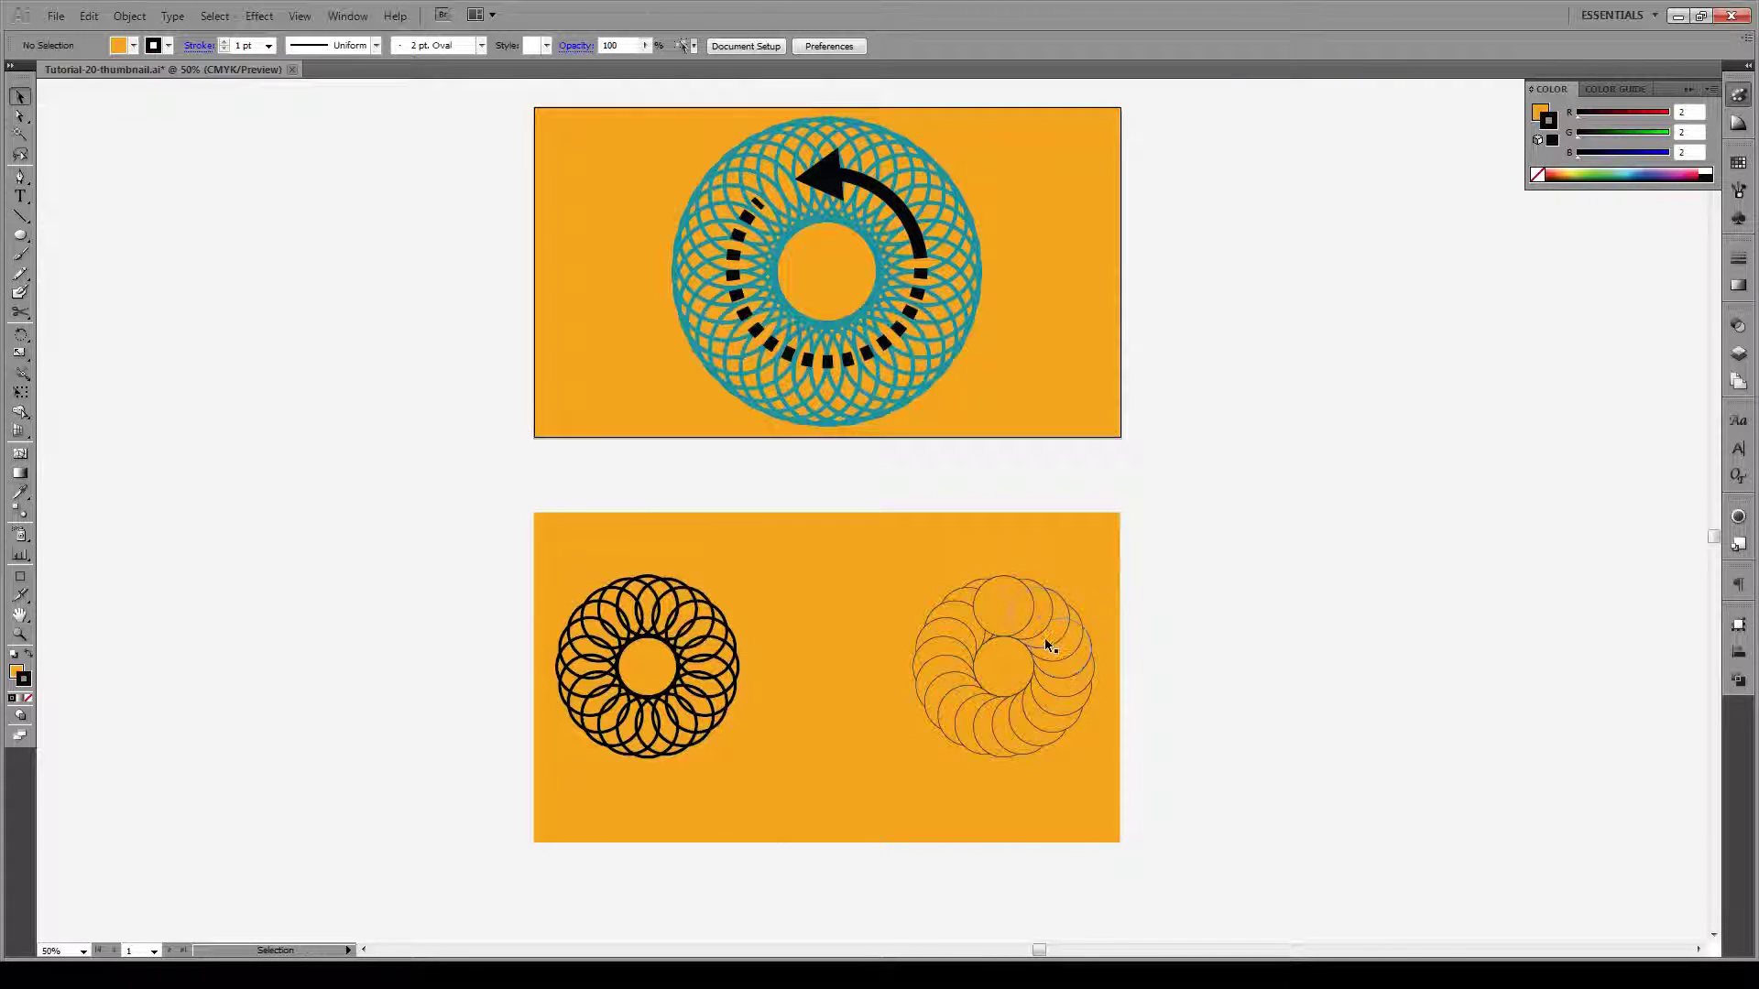